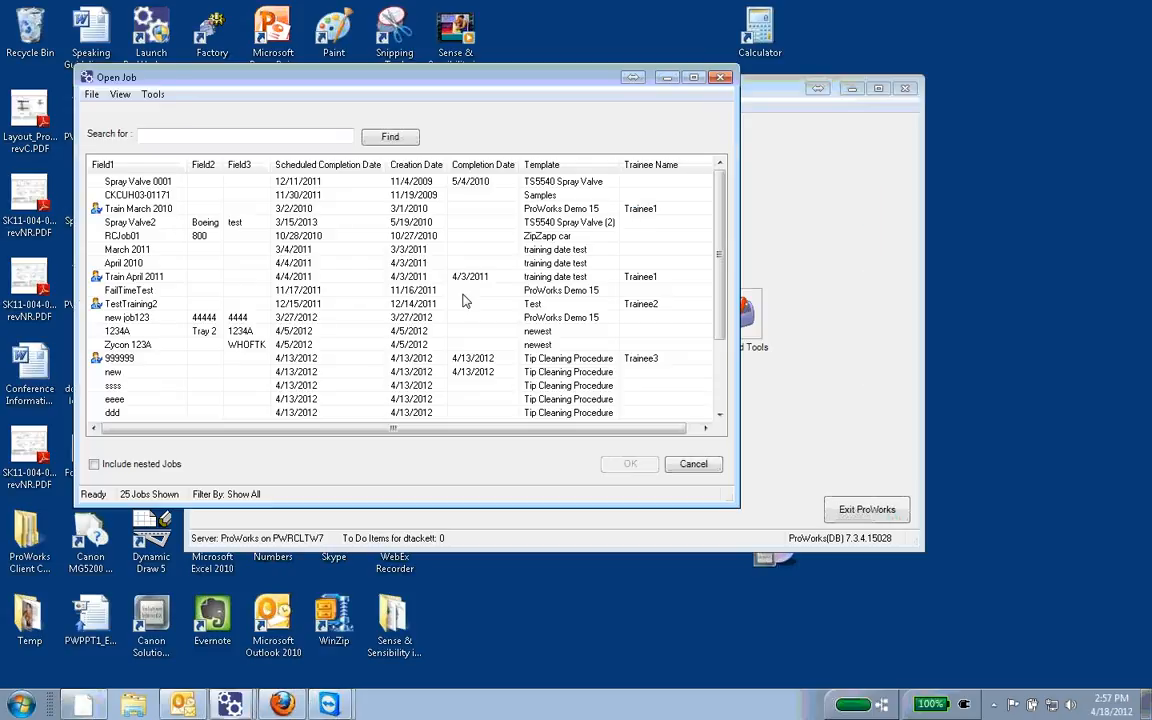
Step: Open the job new job123 and accept its Job Information with a scheduled completion date of March 28, 2012
{"action": "left_click", "coordinate": [136, 317]}
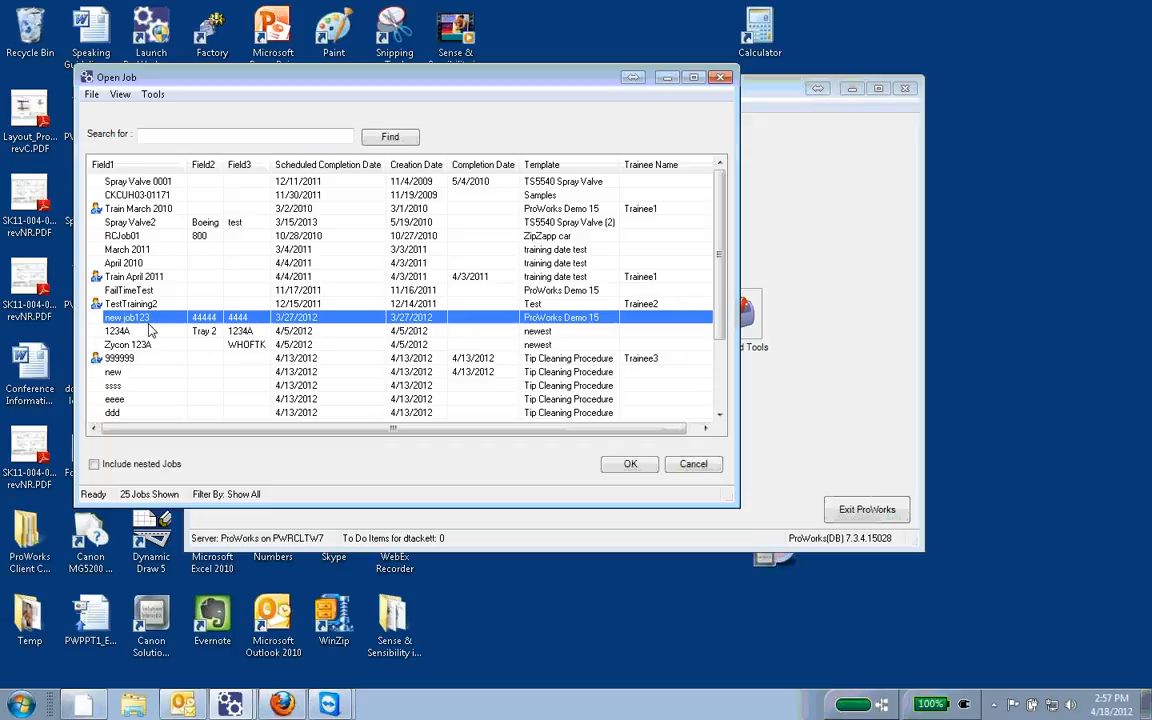
{"action": "left_click", "coordinate": [631, 465]}
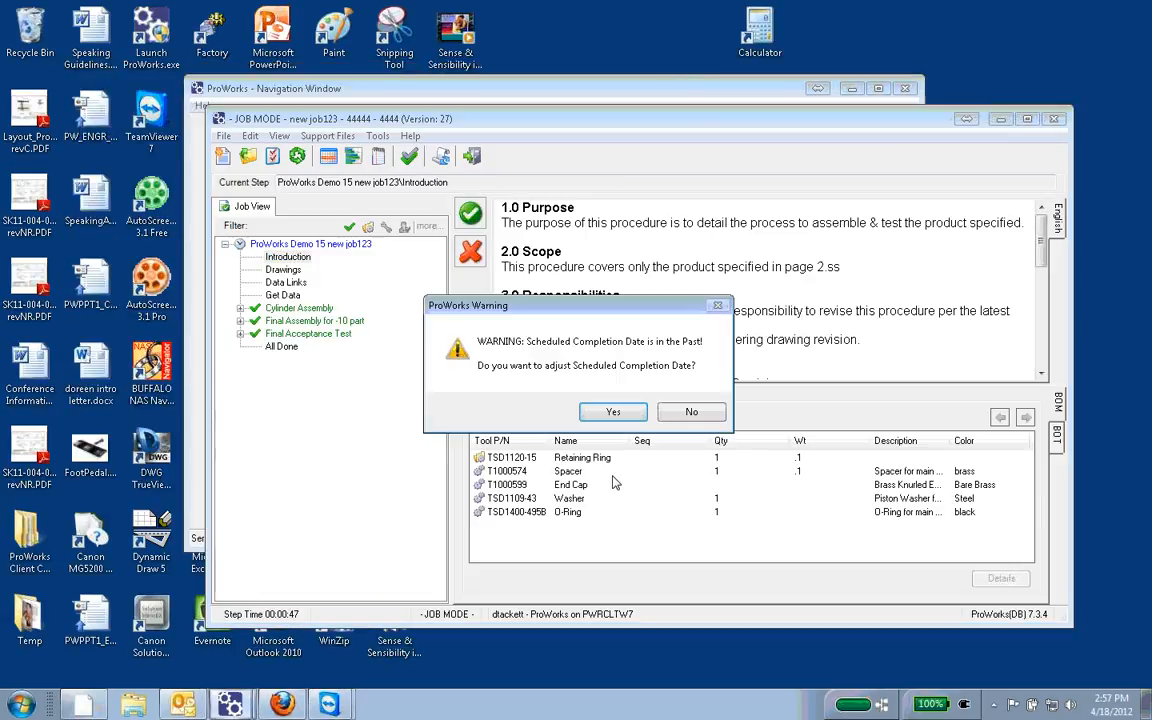
{"action": "left_click", "coordinate": [618, 414]}
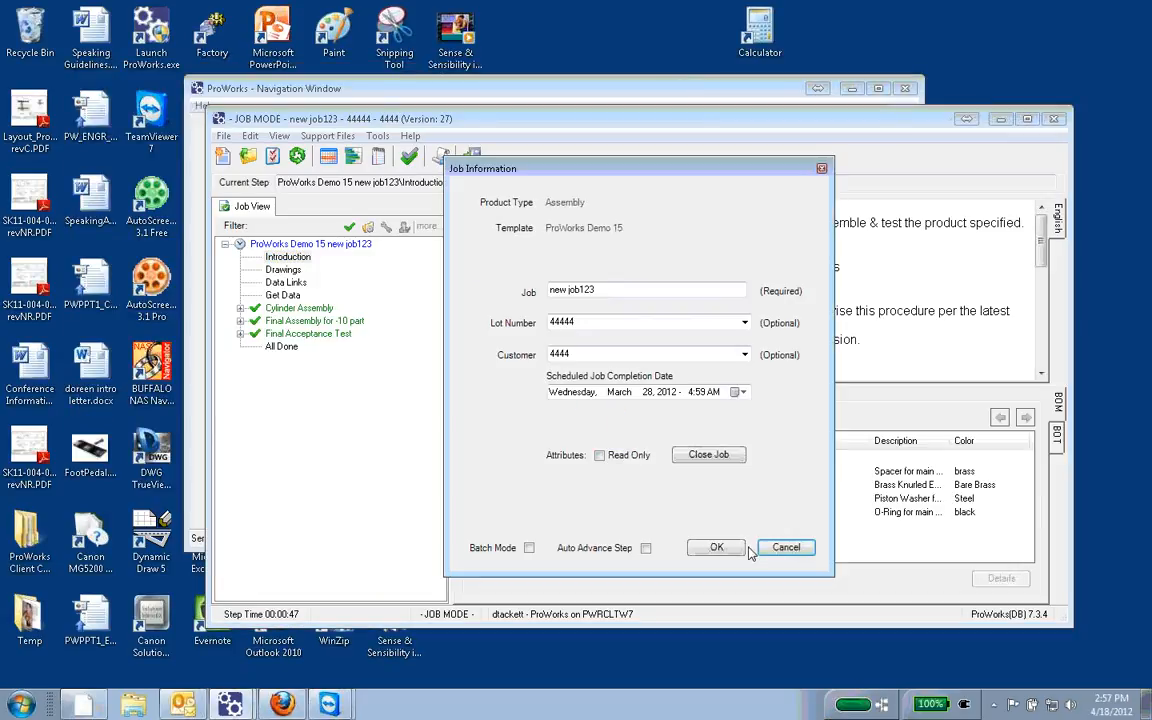
{"action": "left_click", "coordinate": [722, 548]}
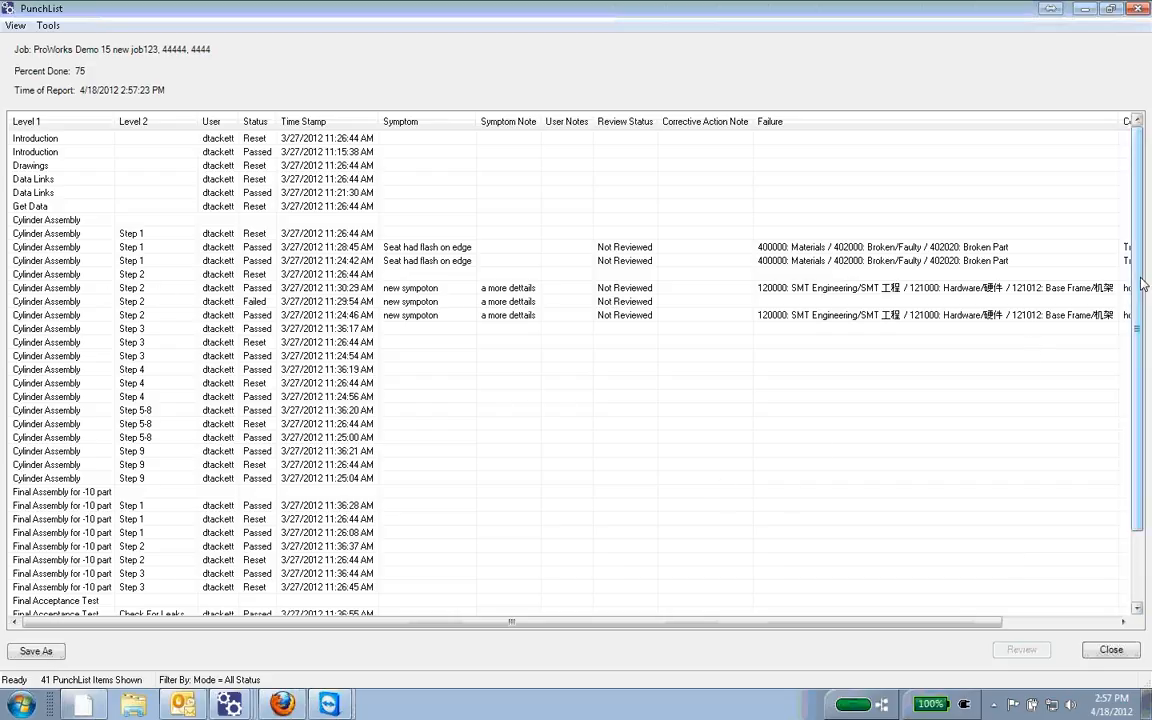
Step: Filter the job's PunchList to the symptom "Seat had flash on edge", then close the PunchList
{"action": "mouse_move", "coordinate": [1138, 338]}
{"action": "left_mouse_down"}
{"action": "mouse_move", "coordinate": [1145, 408]}
{"action": "mouse_move", "coordinate": [1140, 330]}
{"action": "left_mouse_up"}
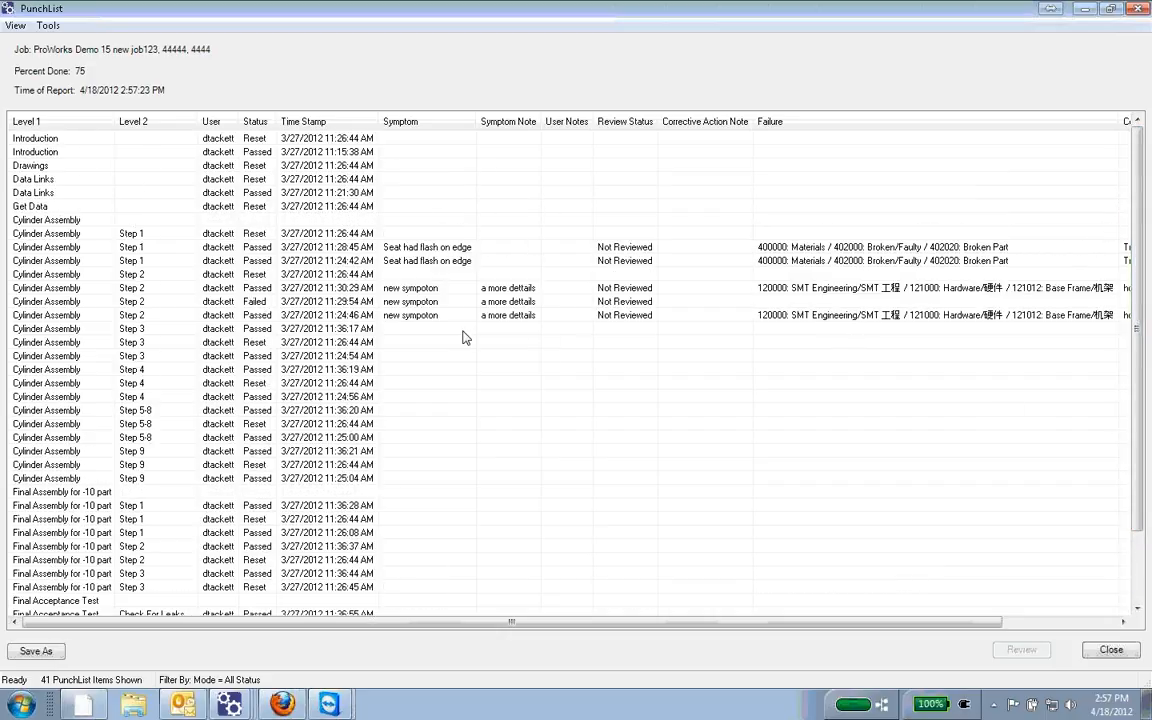
{"action": "left_click", "coordinate": [10, 27]}
{"action": "mouse_move", "coordinate": [45, 44]}
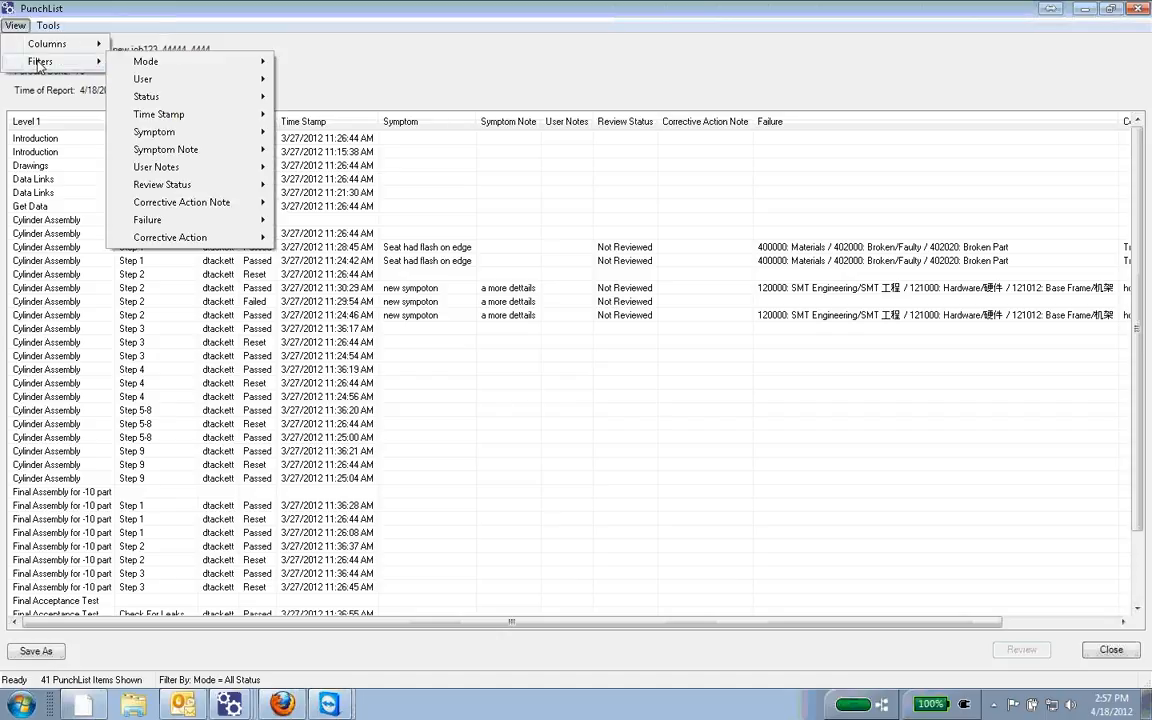
{"action": "mouse_move", "coordinate": [197, 149]}
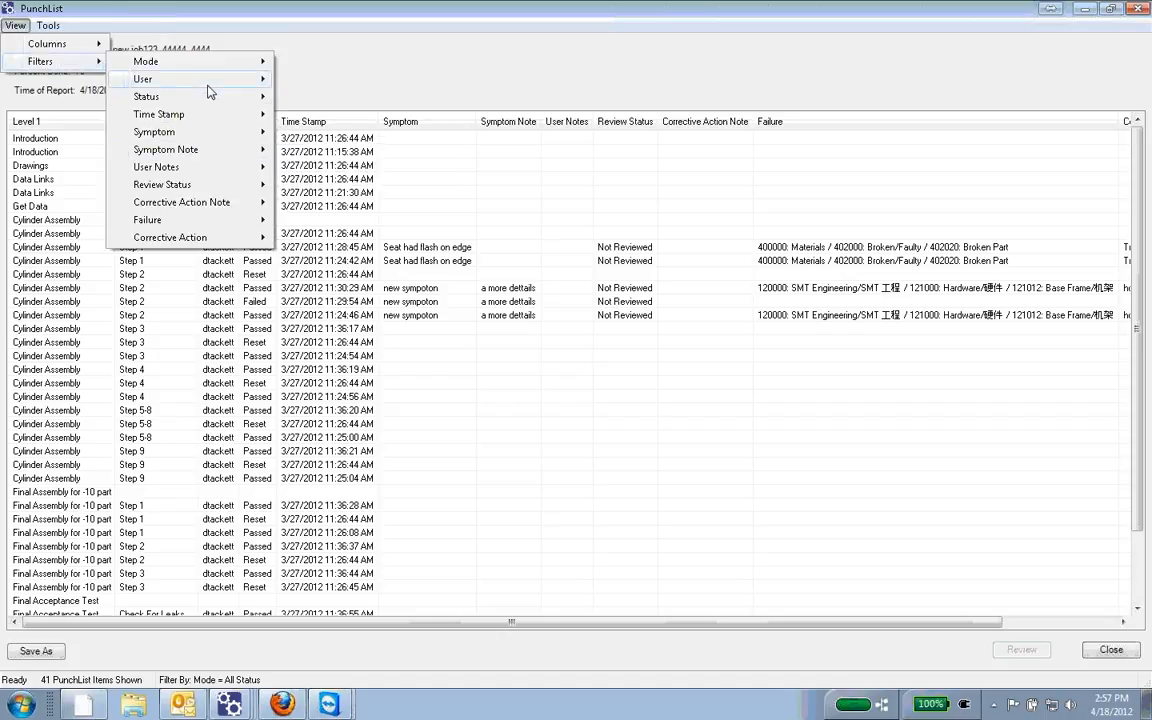
{"action": "mouse_move", "coordinate": [200, 207]}
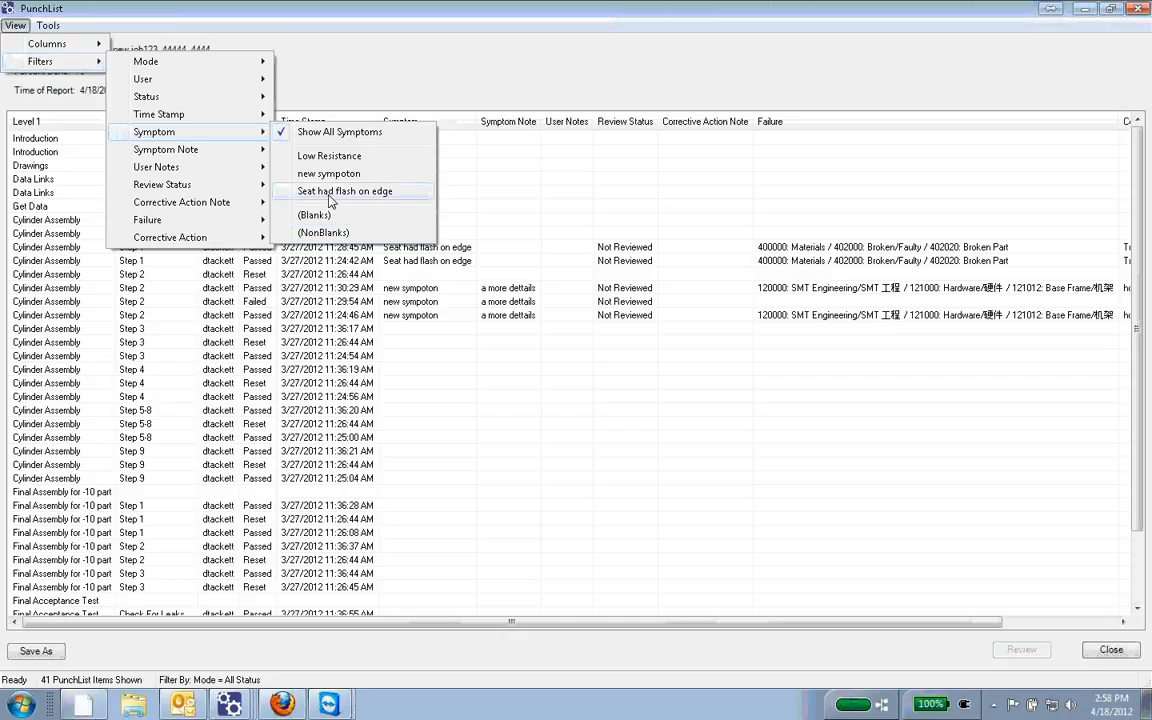
{"action": "left_click", "coordinate": [313, 194]}
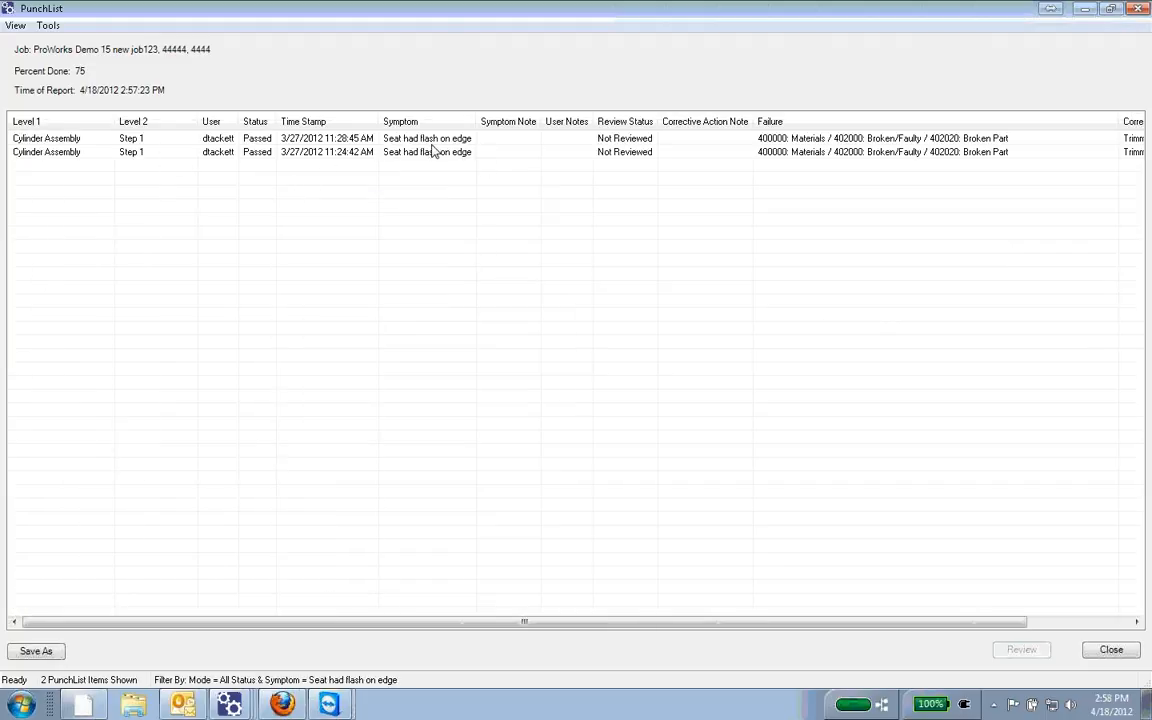
{"action": "left_click", "coordinate": [1139, 10]}
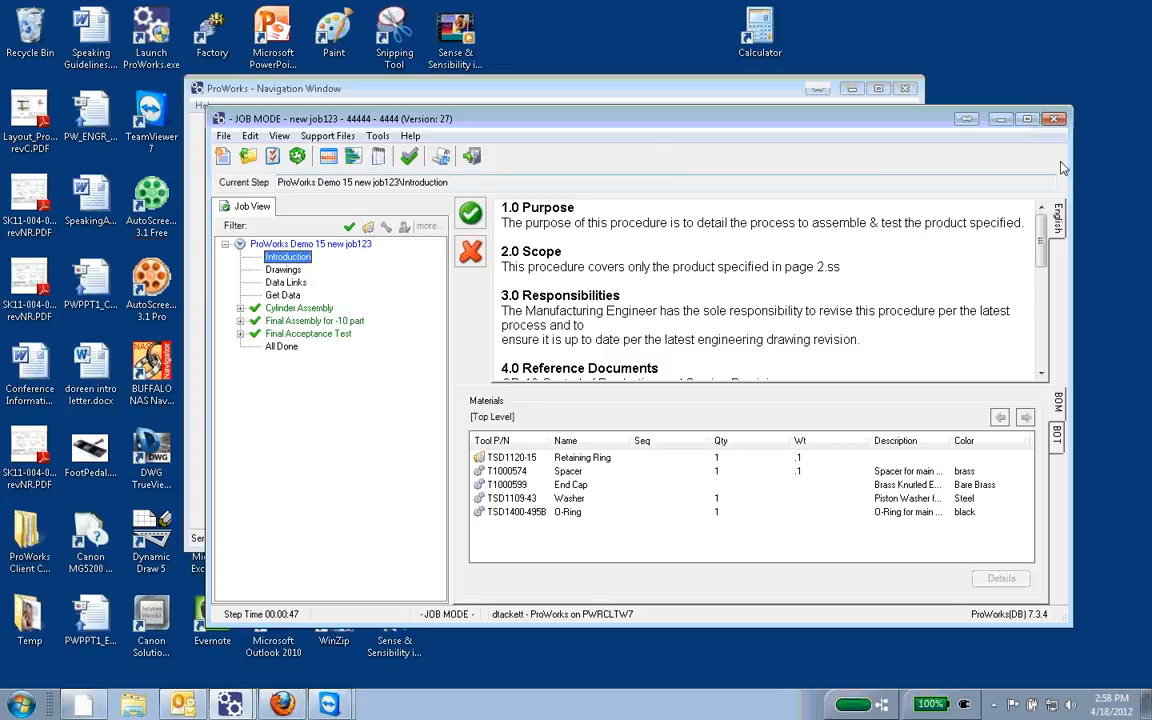
Step: Close the job and review the progress of all jobs in the Job Summary
{"action": "left_click", "coordinate": [1054, 118]}
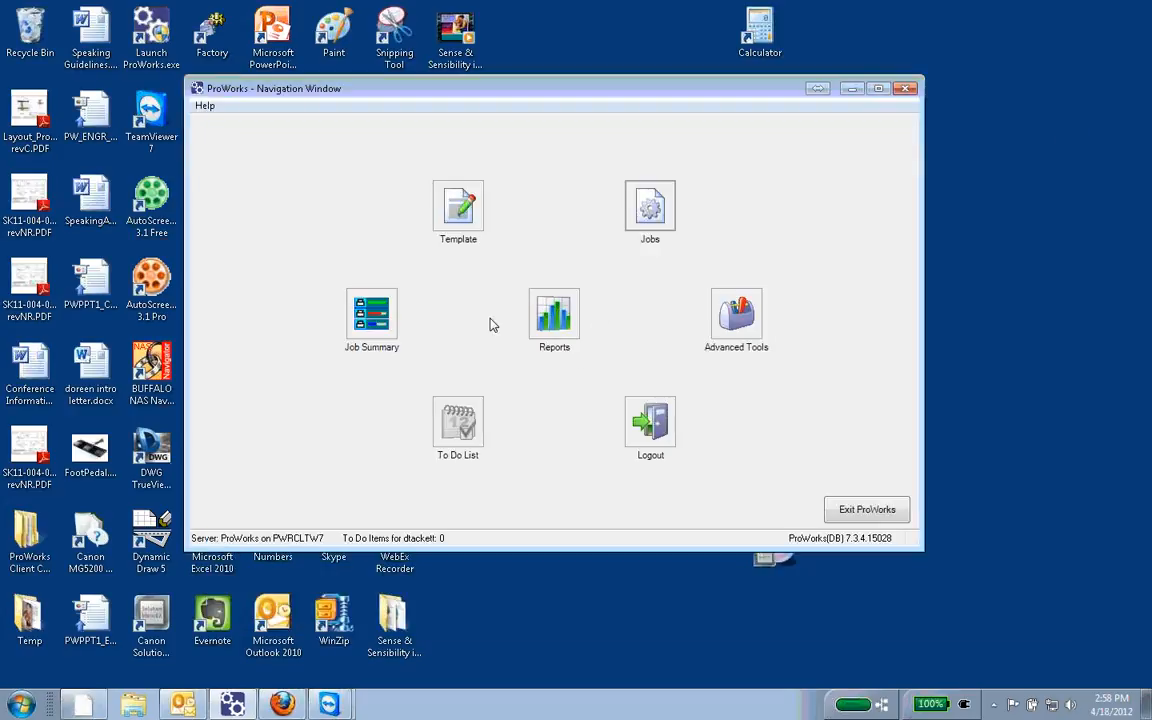
{"action": "left_click", "coordinate": [372, 316]}
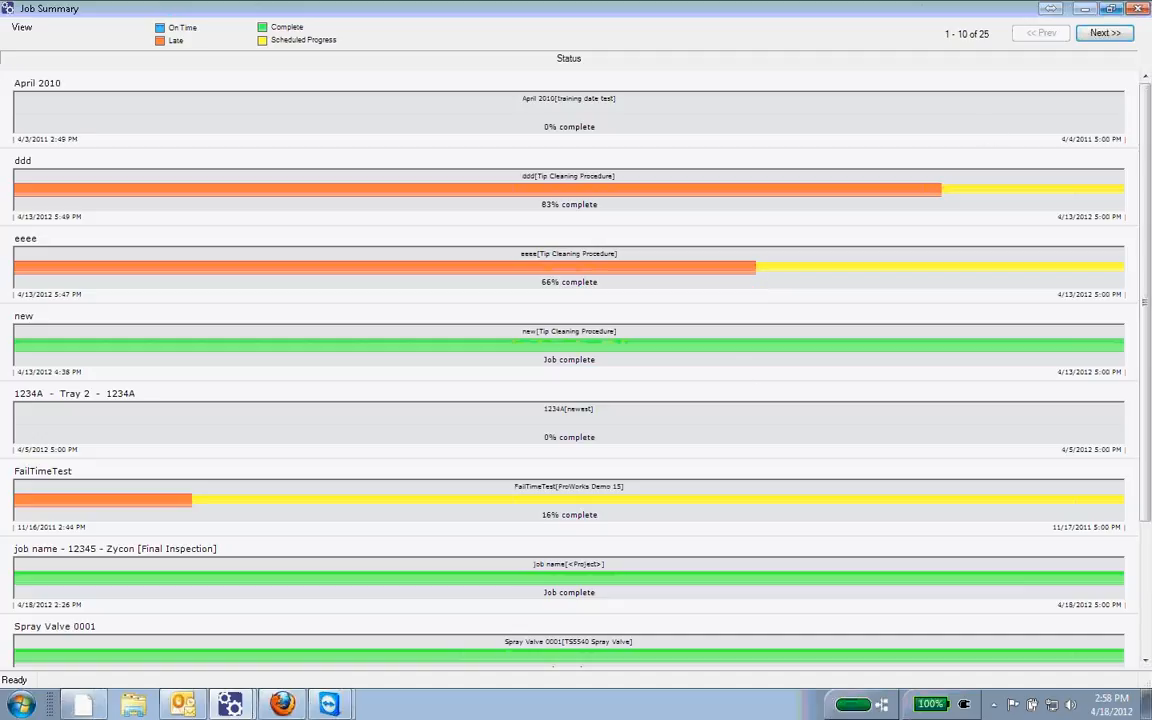
{"action": "left_click", "coordinate": [1137, 12]}
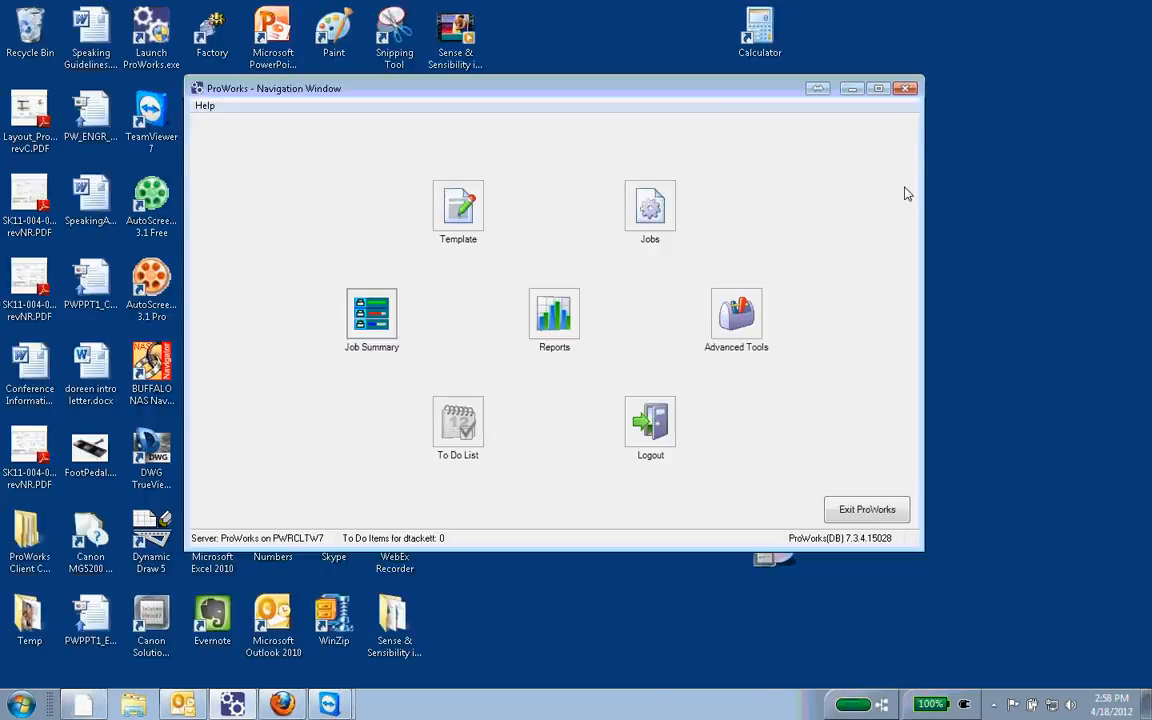
Step: Start a report with the Standard 2 Level (legacy) report type
{"action": "left_click", "coordinate": [558, 318]}
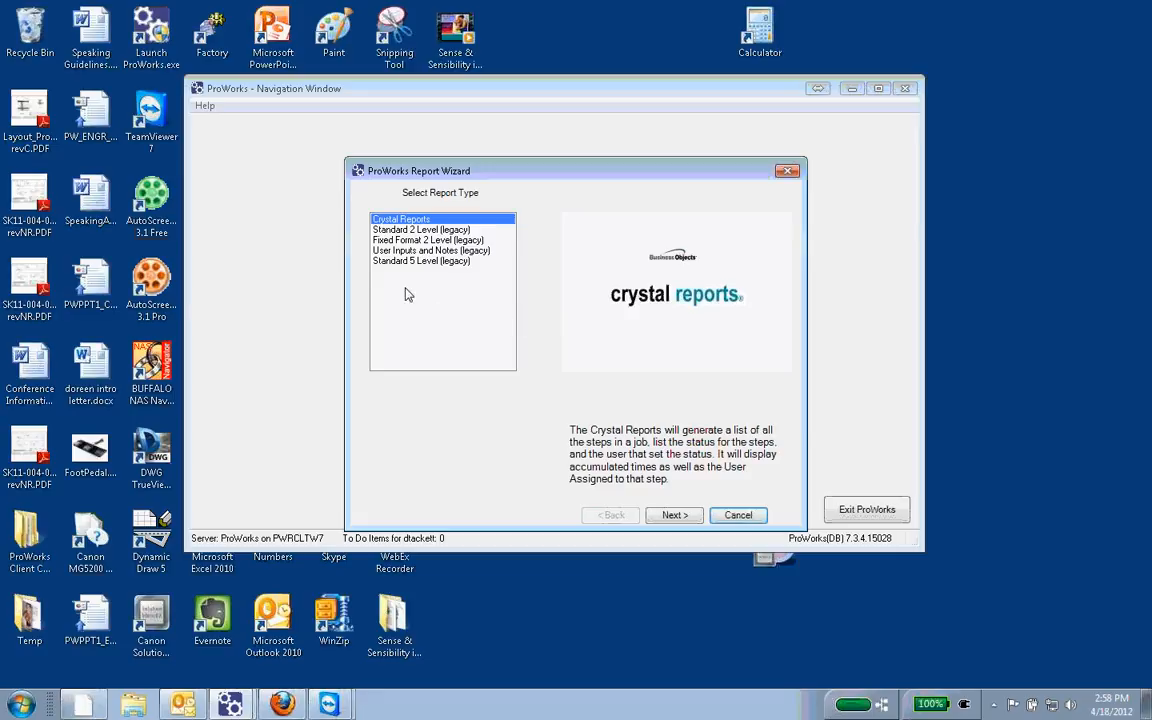
{"action": "left_click", "coordinate": [406, 231]}
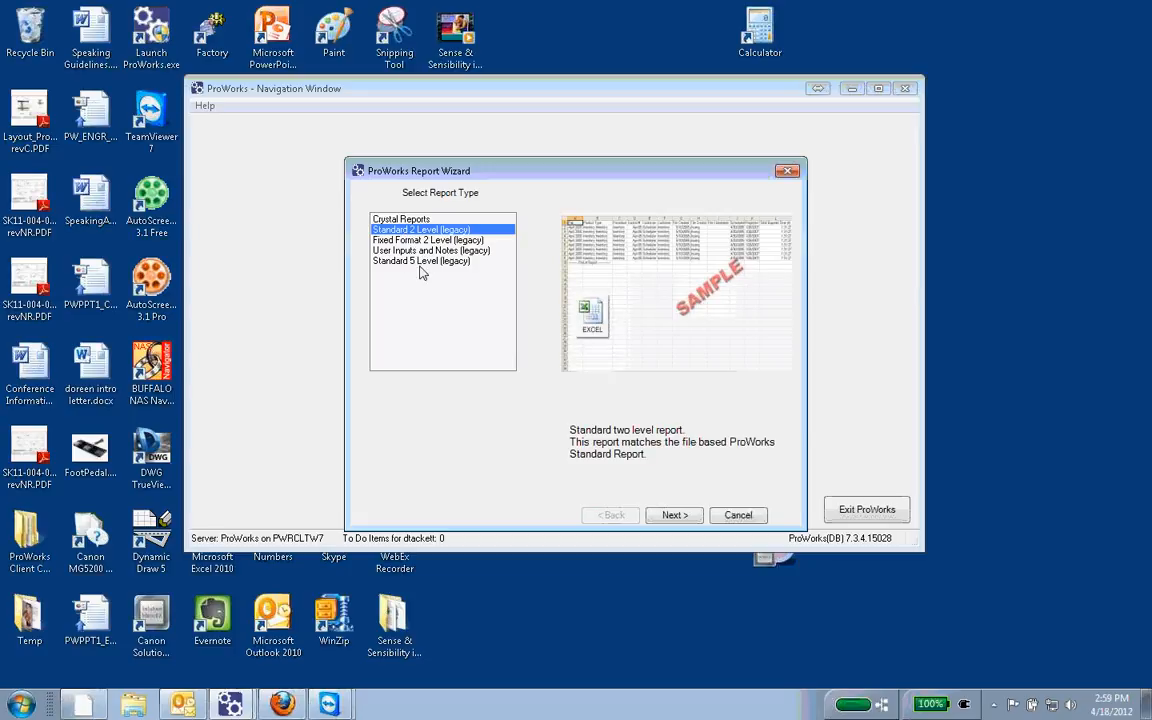
{"action": "left_click", "coordinate": [674, 515]}
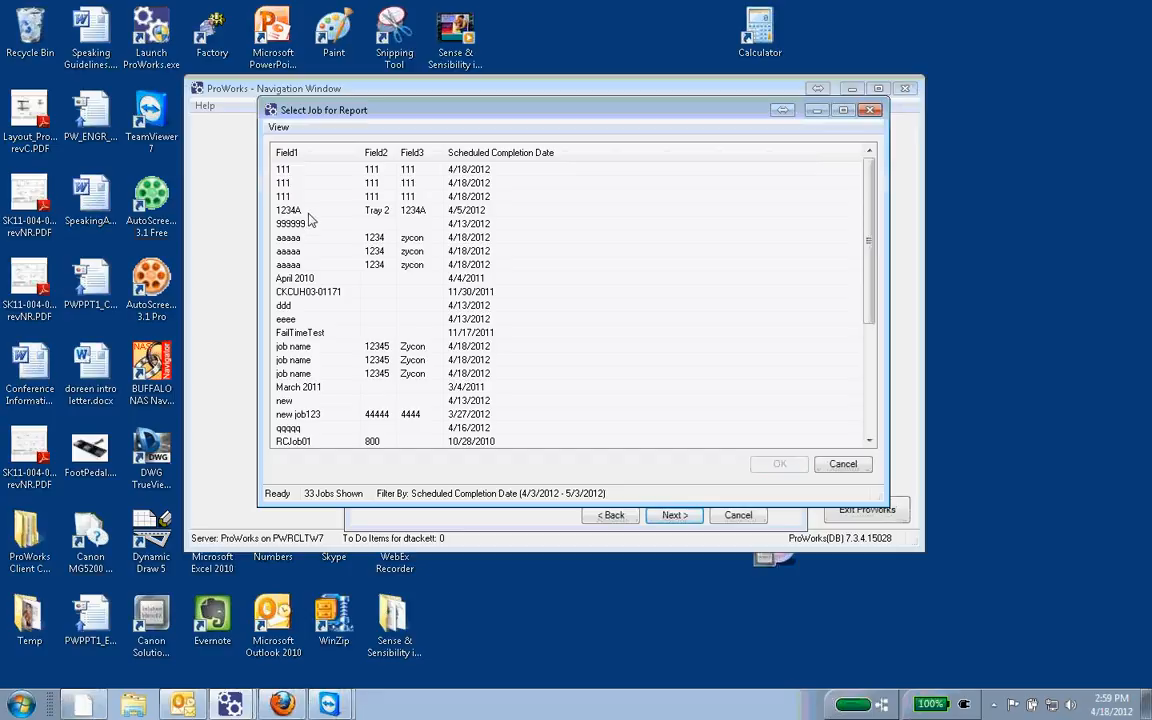
Step: Sort the report's job list by scheduled completion date and generate the report for new job123
{"action": "scroll", "coordinate": [310, 219], "scroll_direction": "down", "scroll_amount": 1}
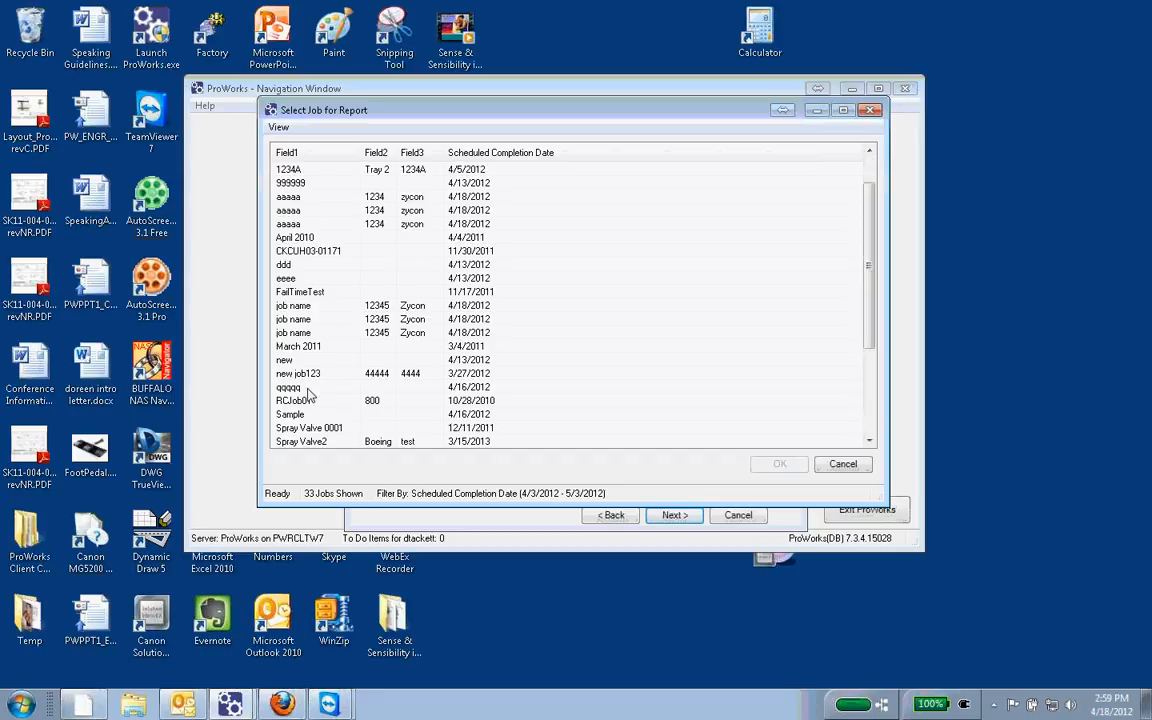
{"action": "scroll", "coordinate": [310, 393], "scroll_direction": "down", "scroll_amount": 3}
{"action": "left_click", "coordinate": [500, 152]}
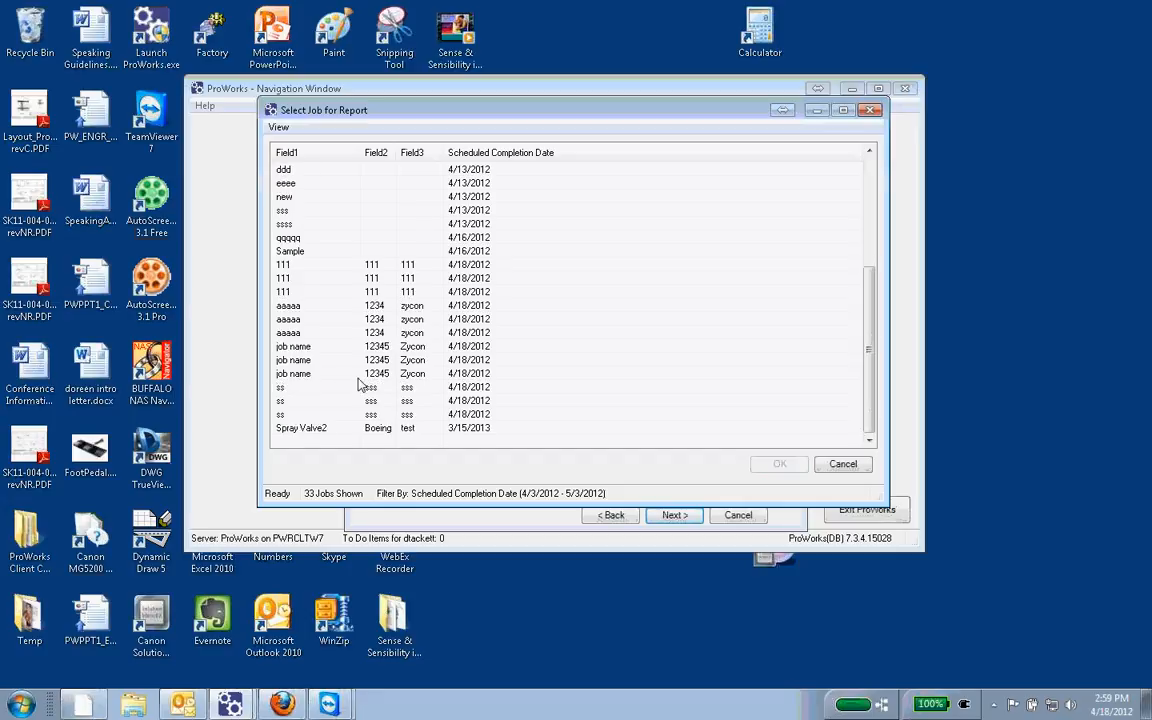
{"action": "scroll", "coordinate": [359, 385], "scroll_direction": "up", "scroll_amount": 5}
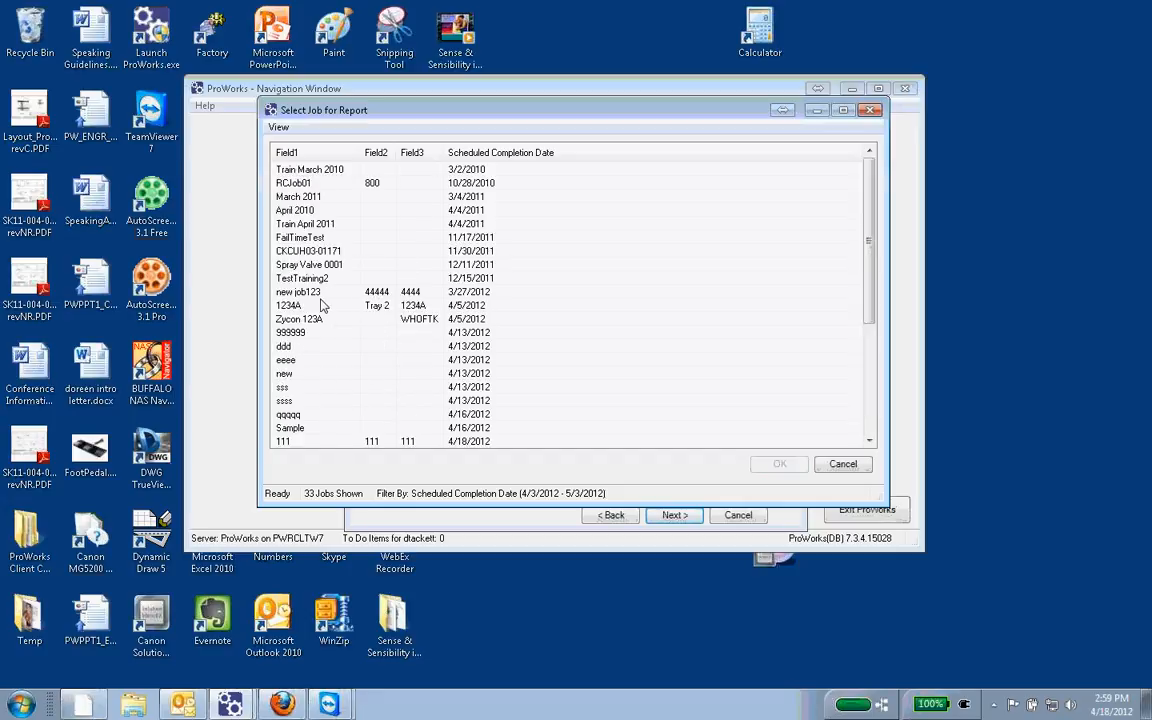
{"action": "left_click", "coordinate": [288, 291]}
{"action": "left_click", "coordinate": [781, 465]}
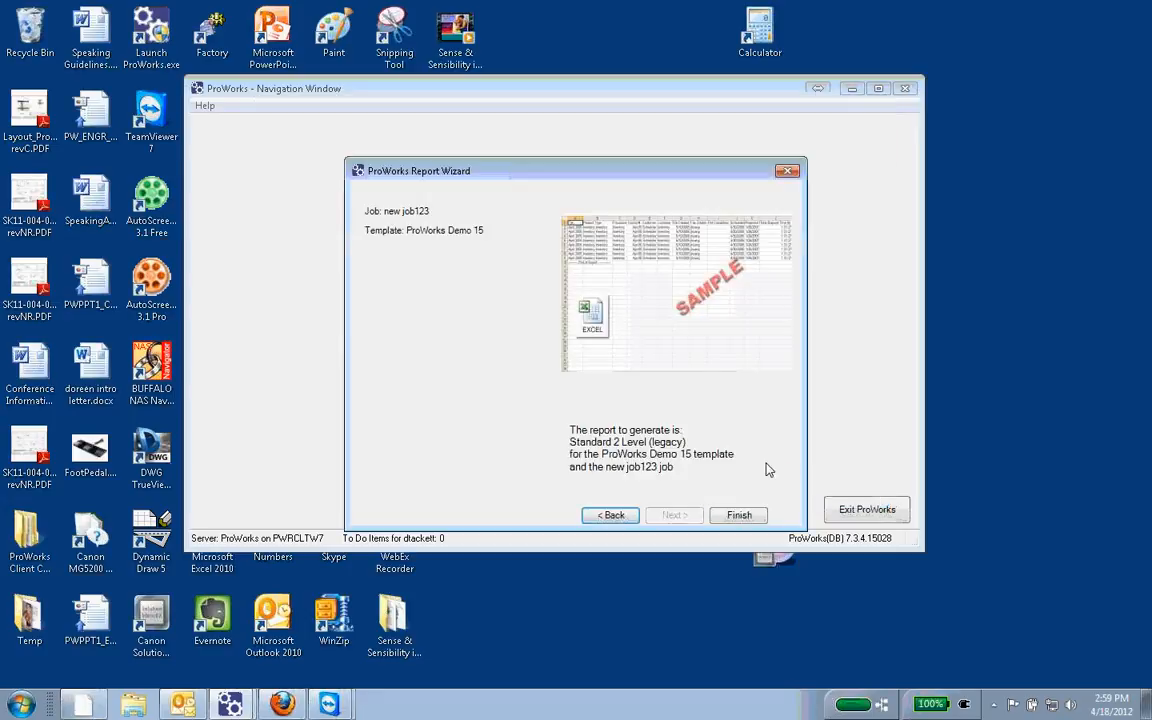
{"action": "left_click", "coordinate": [738, 516]}
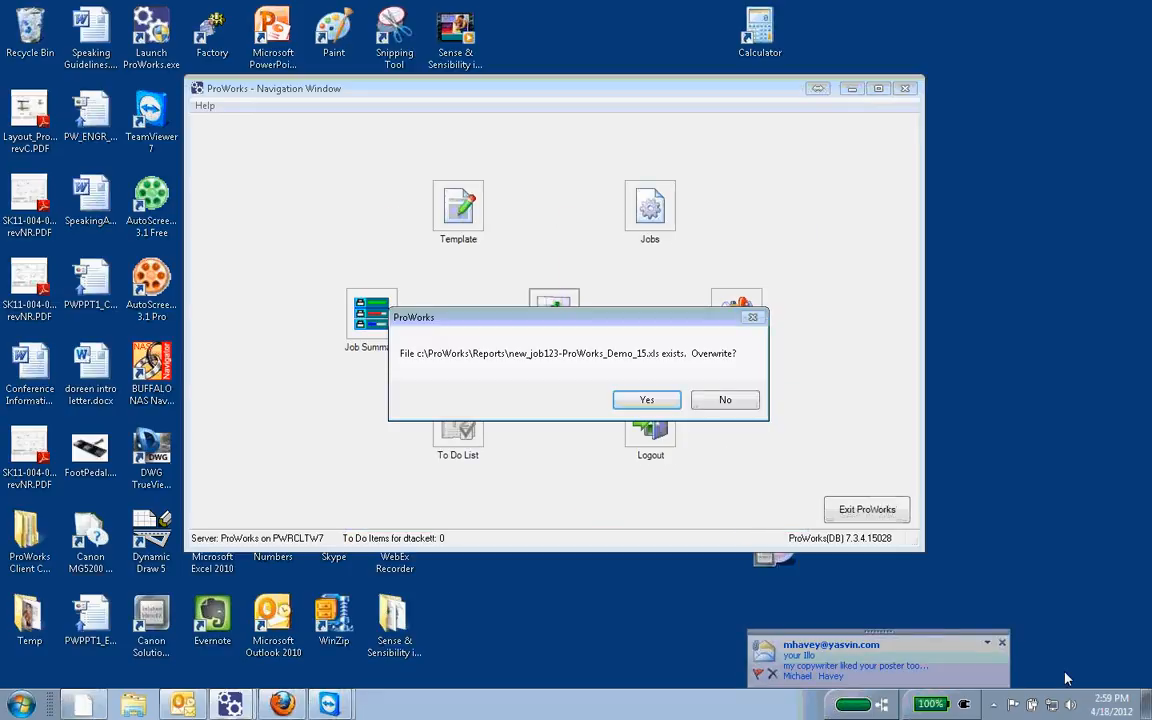
Step: Dismiss the new mail desktop alert
{"action": "left_click", "coordinate": [988, 642]}
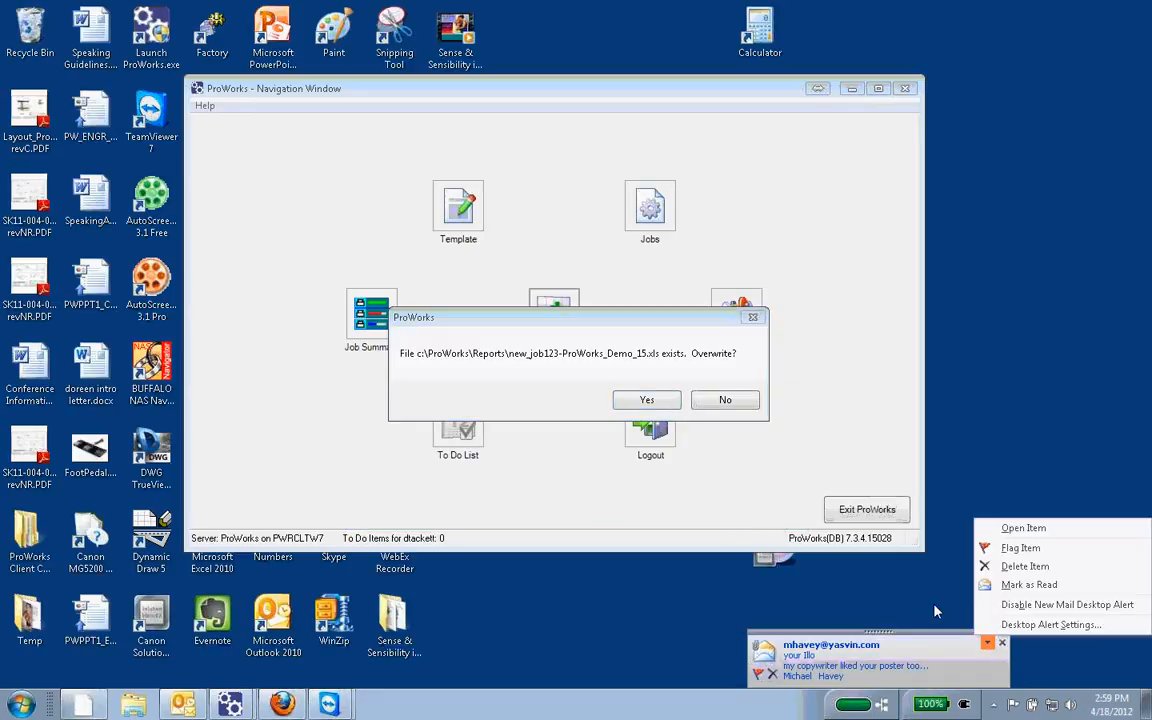
{"action": "left_click", "coordinate": [885, 592]}
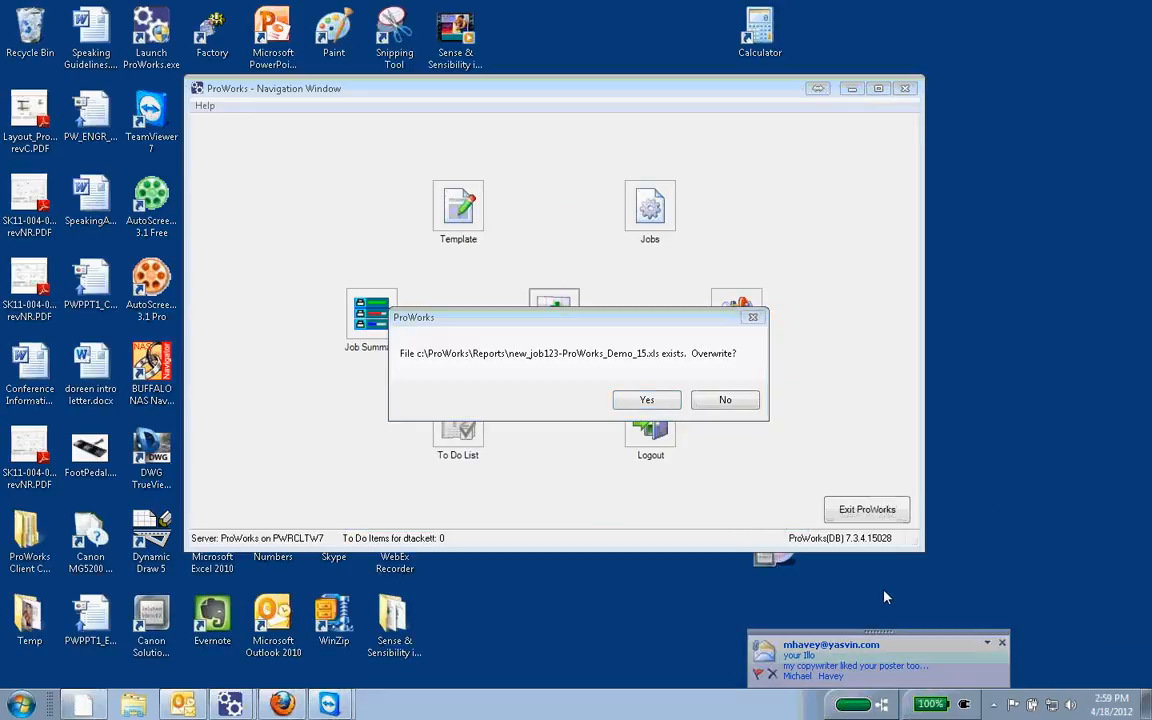
{"action": "left_click", "coordinate": [764, 678]}
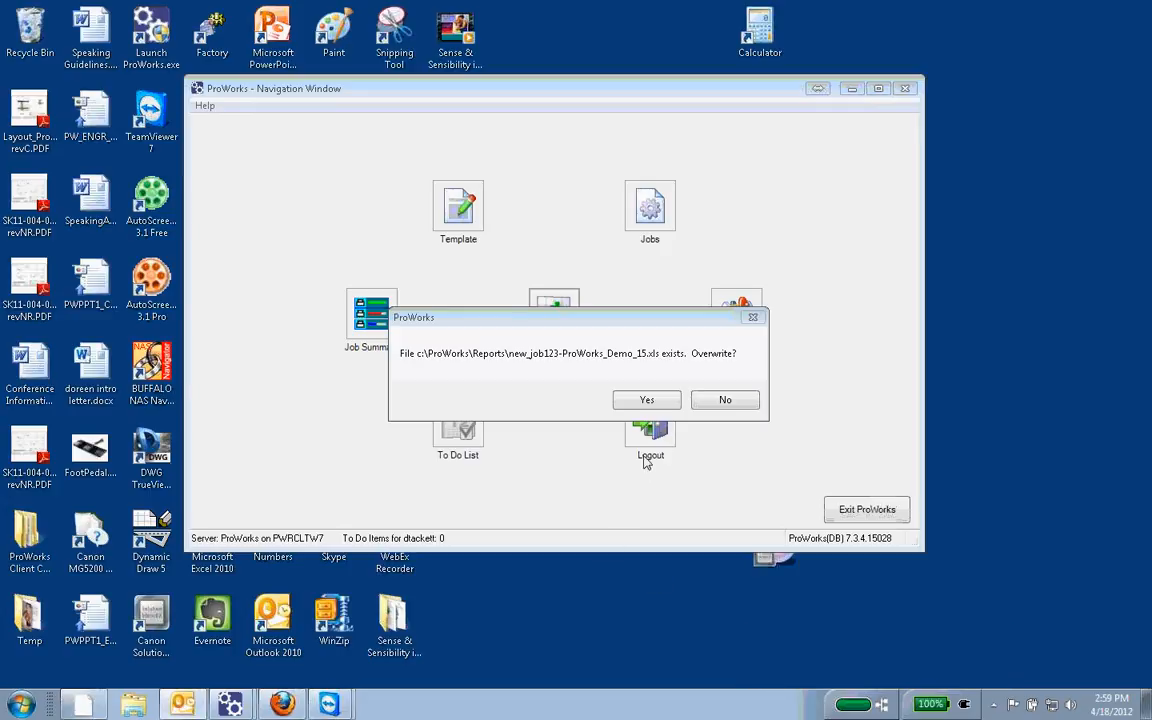
Step: Overwrite the existing report file and open new_job123-ProWorks_Demo_15.xls in Excel despite the file format mismatch
{"action": "left_click", "coordinate": [645, 400]}
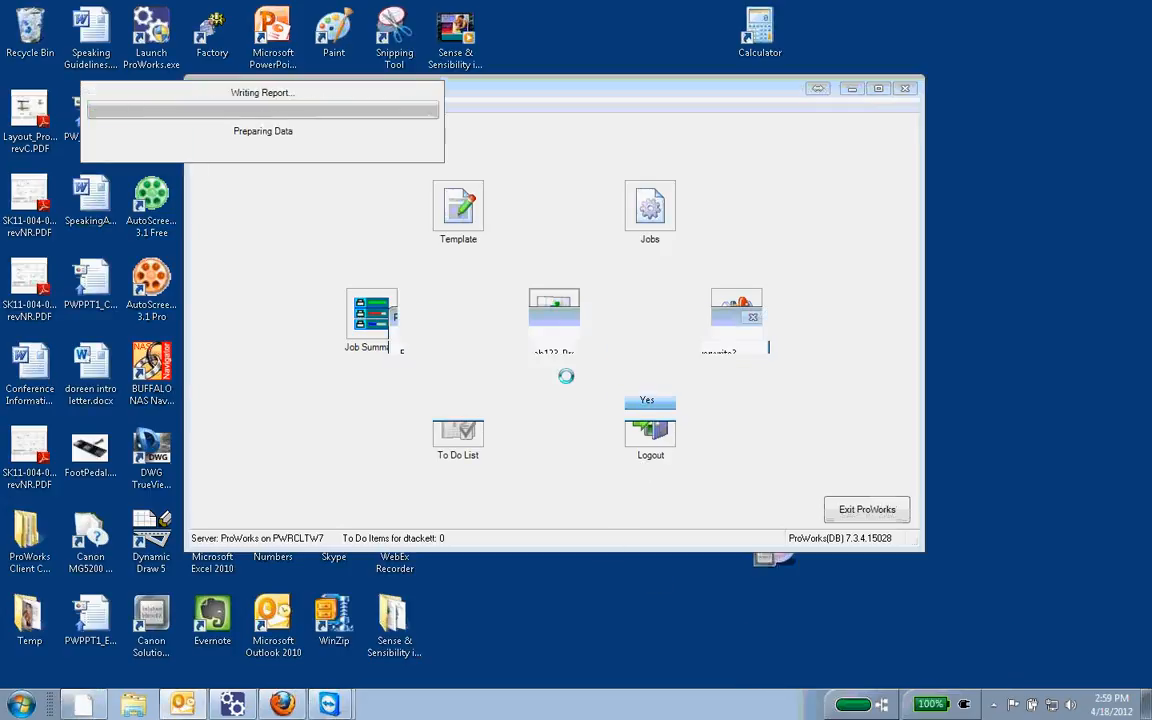
{"action": "left_click", "coordinate": [589, 401]}
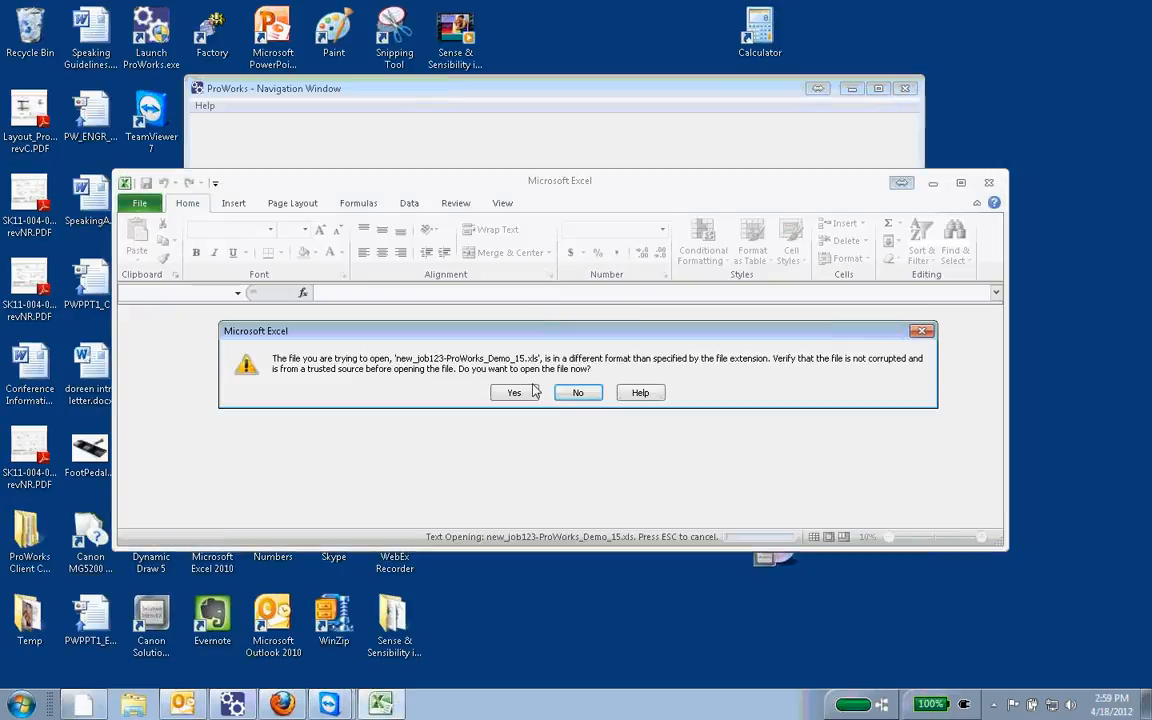
{"action": "left_click", "coordinate": [517, 392]}
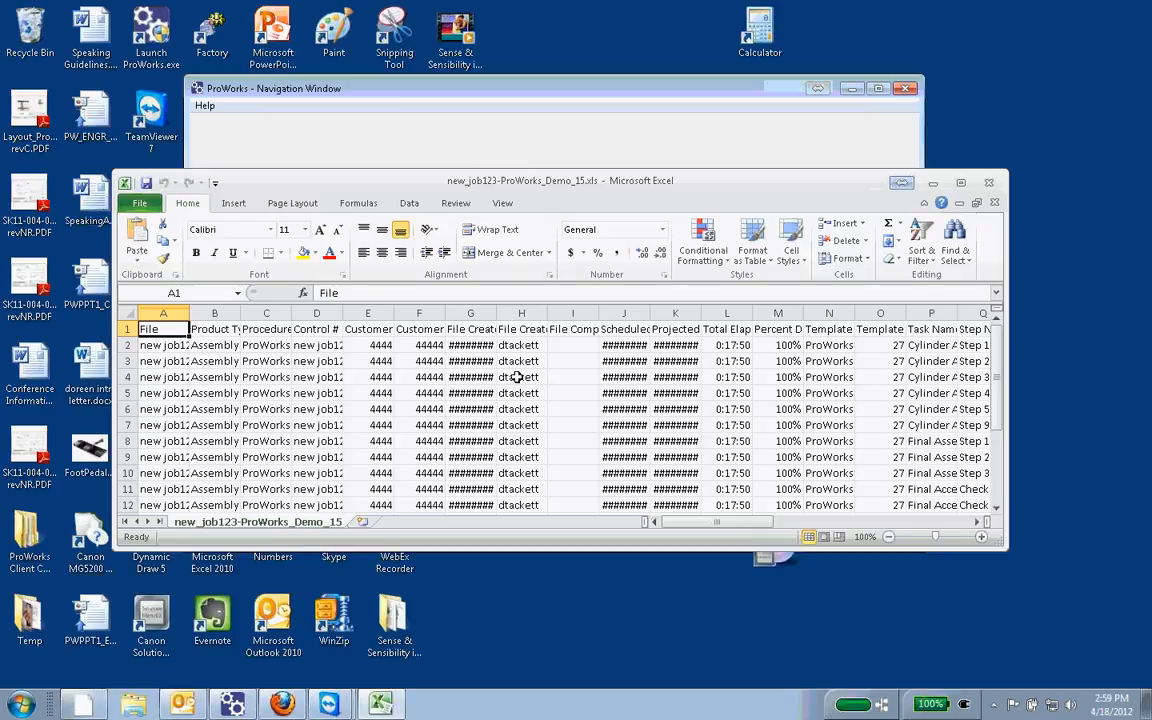
Step: Widen columns G, J and K of the report so that their dates fit
{"action": "left_click_drag", "start_coordinate": [496, 309], "coordinate": [517, 309]}
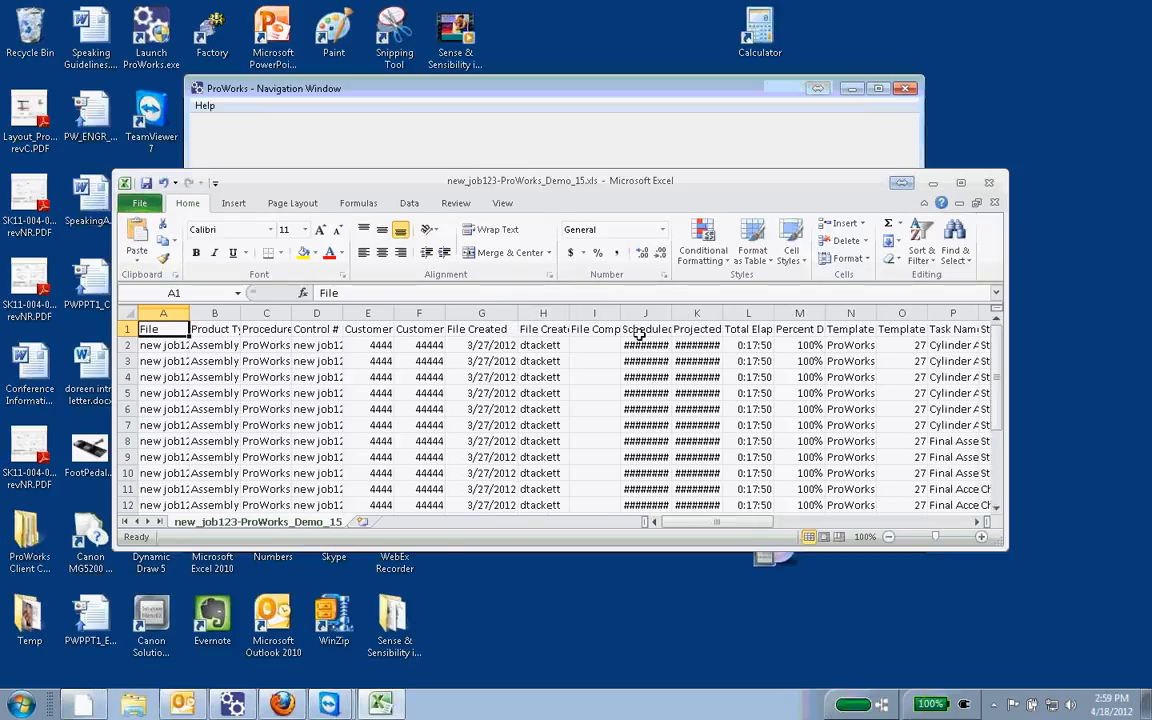
{"action": "left_click_drag", "start_coordinate": [672, 316], "coordinate": [803, 311]}
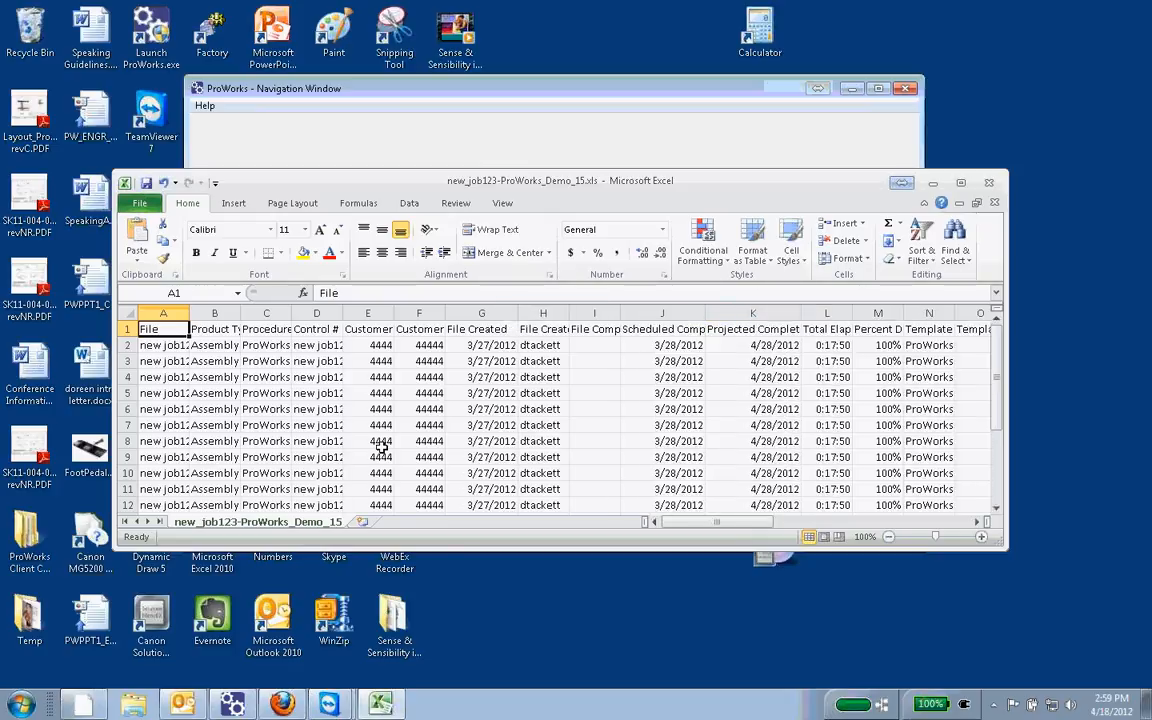
{"action": "left_click", "coordinate": [163, 313]}
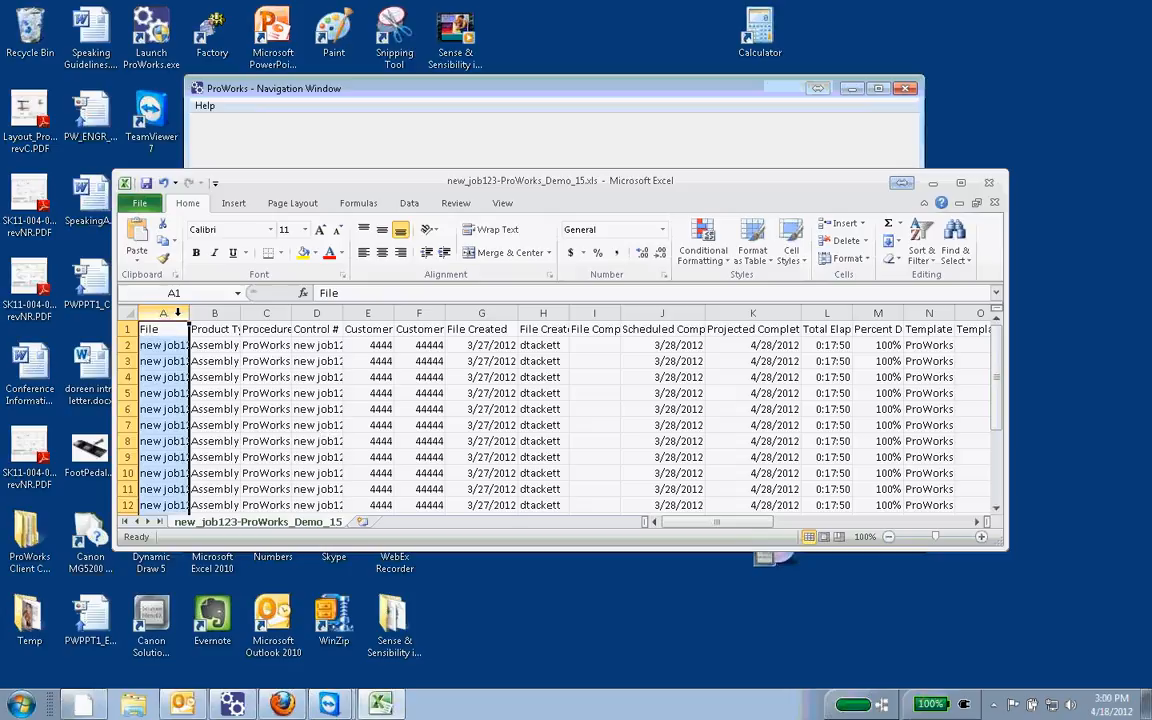
{"action": "right_click", "coordinate": [177, 316]}
{"action": "key", "text": "Escape"}
{"action": "left_click", "coordinate": [128, 314]}
{"action": "right_click", "coordinate": [133, 322]}
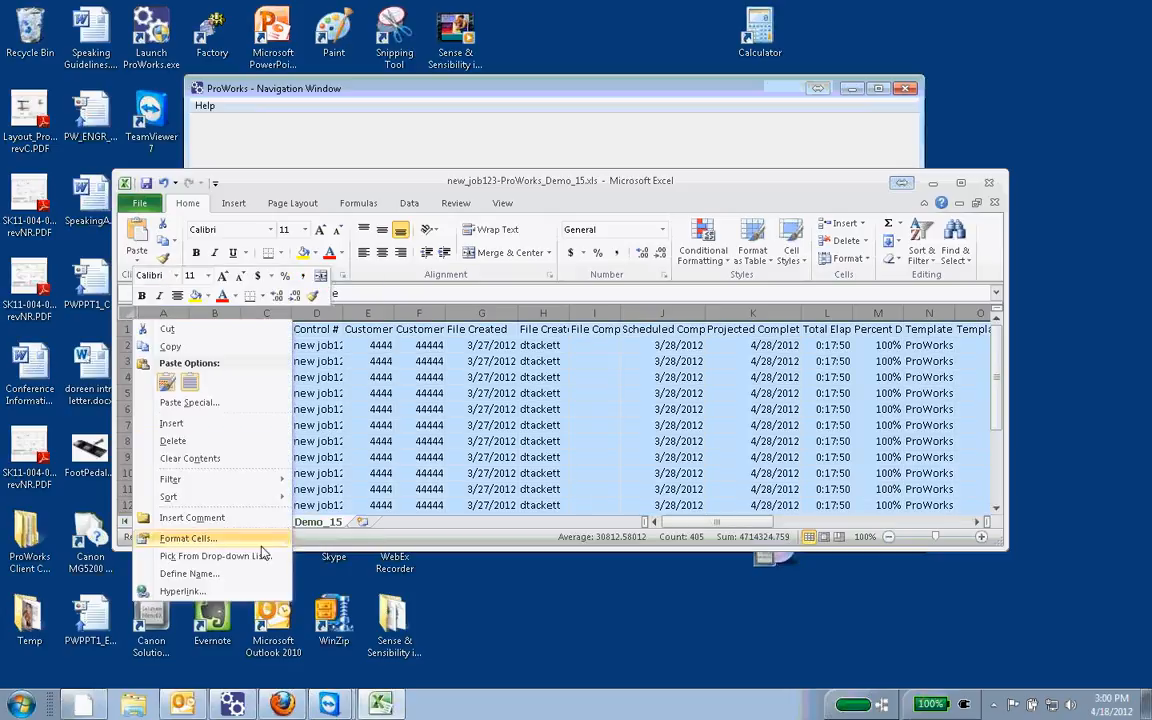
{"action": "key", "text": "Escape"}
{"action": "left_click", "coordinate": [214, 377]}
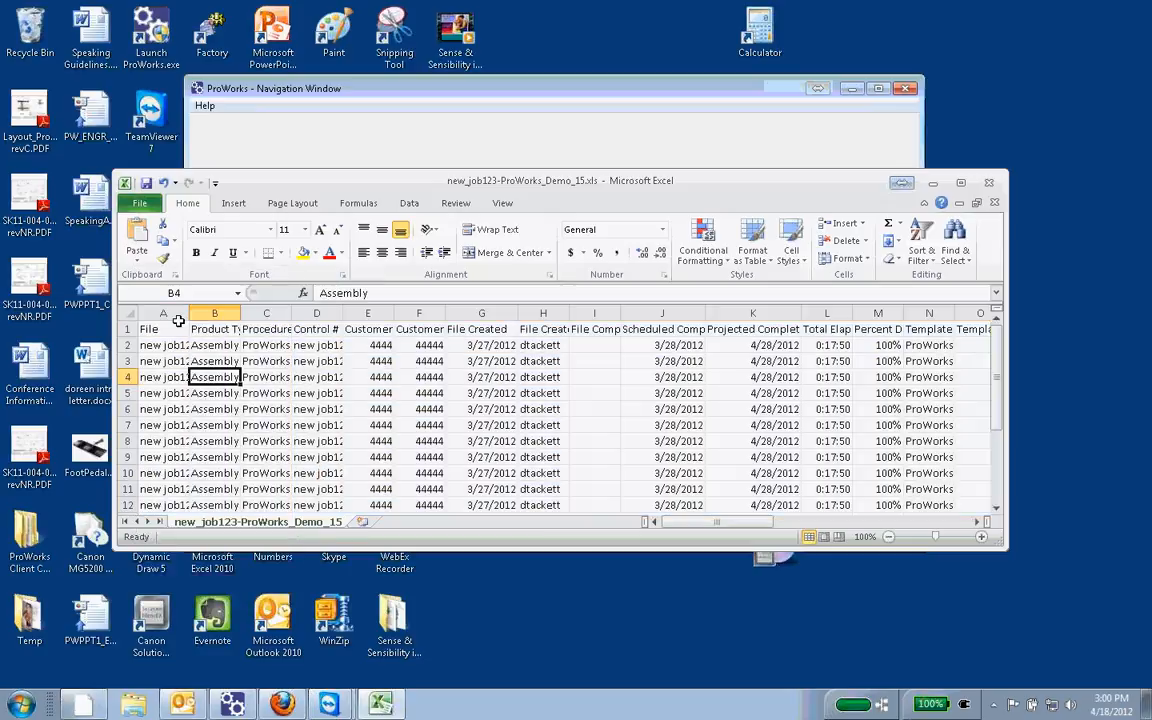
Step: Set one wider column width for columns A through N of the report so that their headings and entries fit
{"action": "left_click_drag", "start_coordinate": [163, 313], "coordinate": [945, 313]}
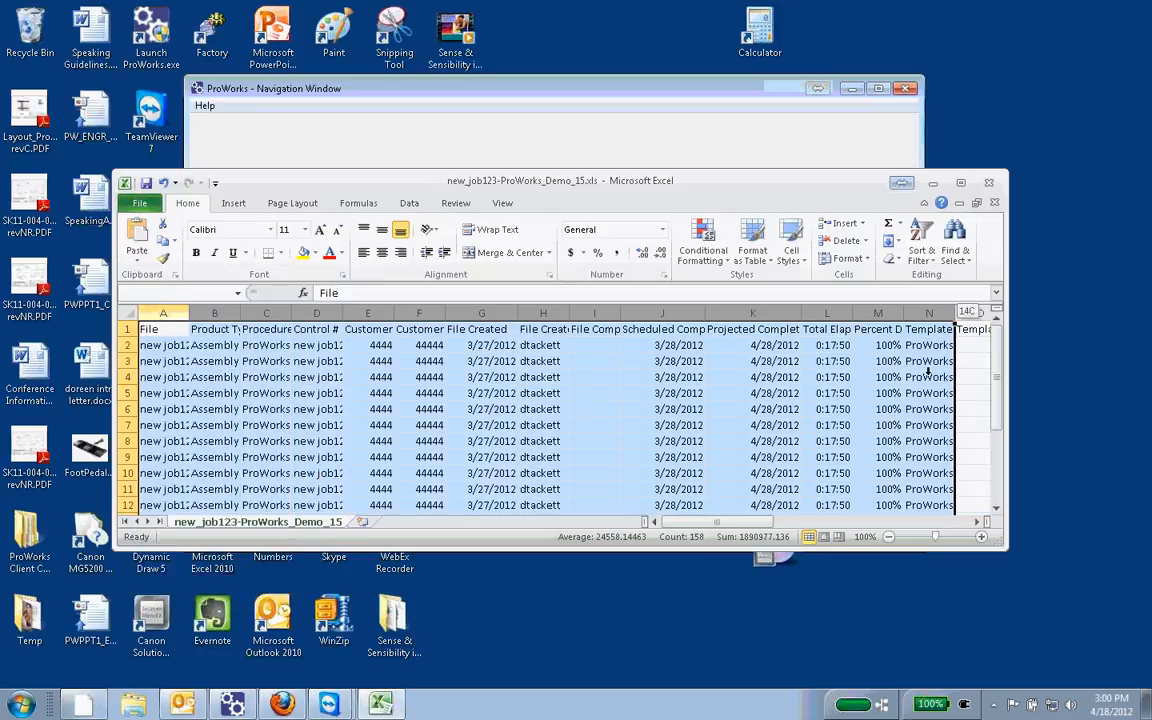
{"action": "right_click", "coordinate": [497, 328]}
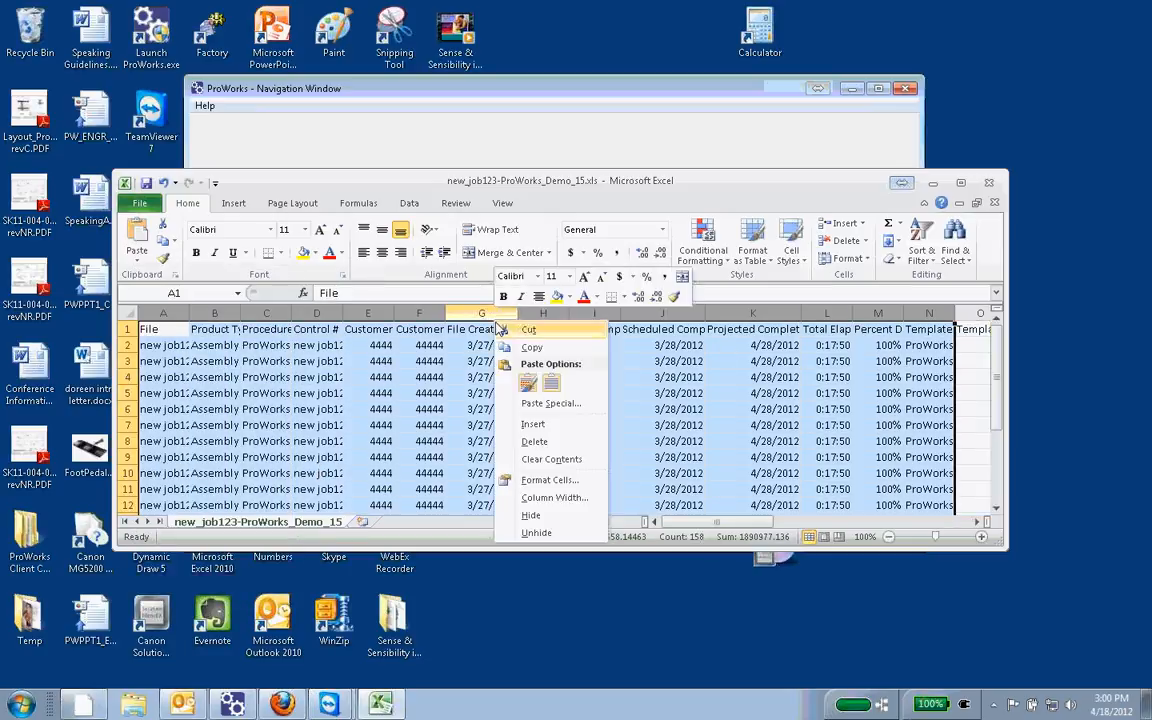
{"action": "left_click", "coordinate": [577, 497]}
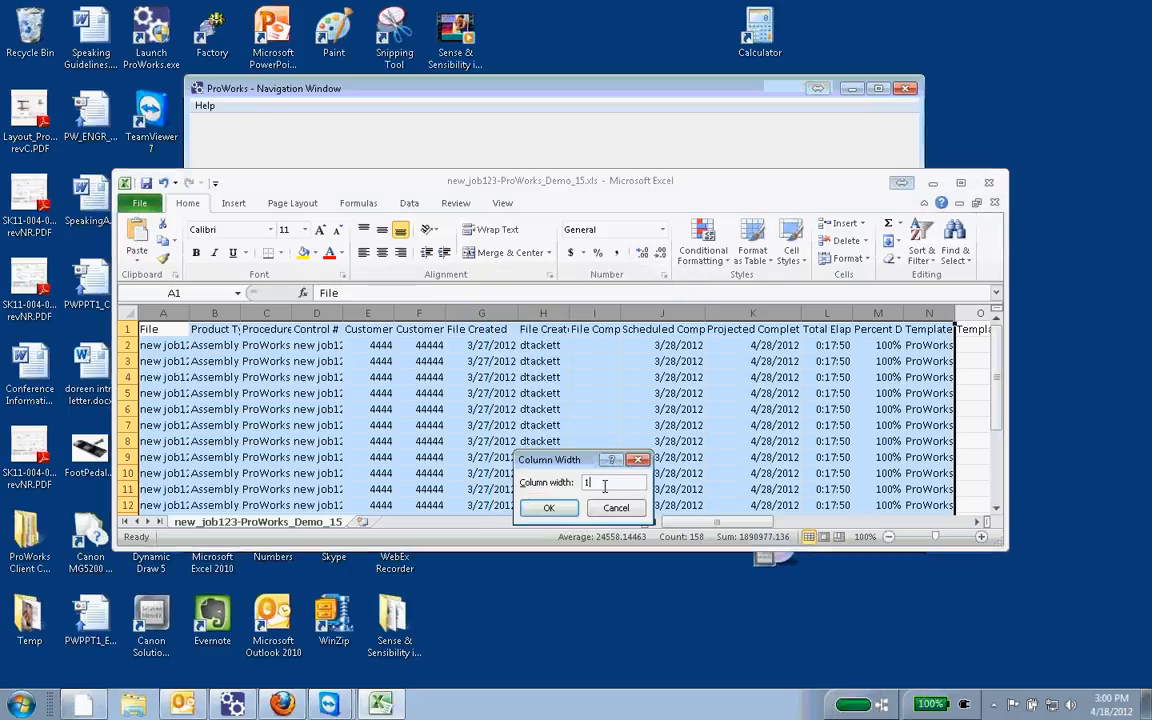
{"action": "left_click", "coordinate": [548, 507]}
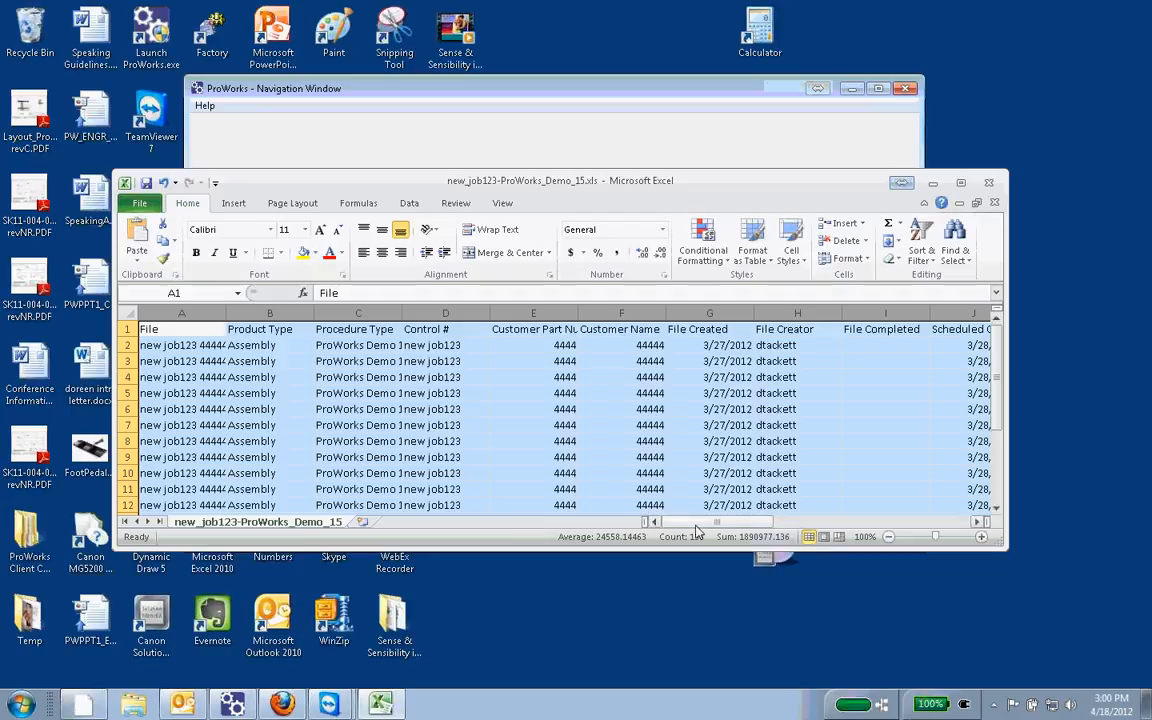
Step: Review the report's remaining columns, including step times and failure codes, and close the workbook without saving
{"action": "left_click_drag", "start_coordinate": [700, 522], "coordinate": [834, 540]}
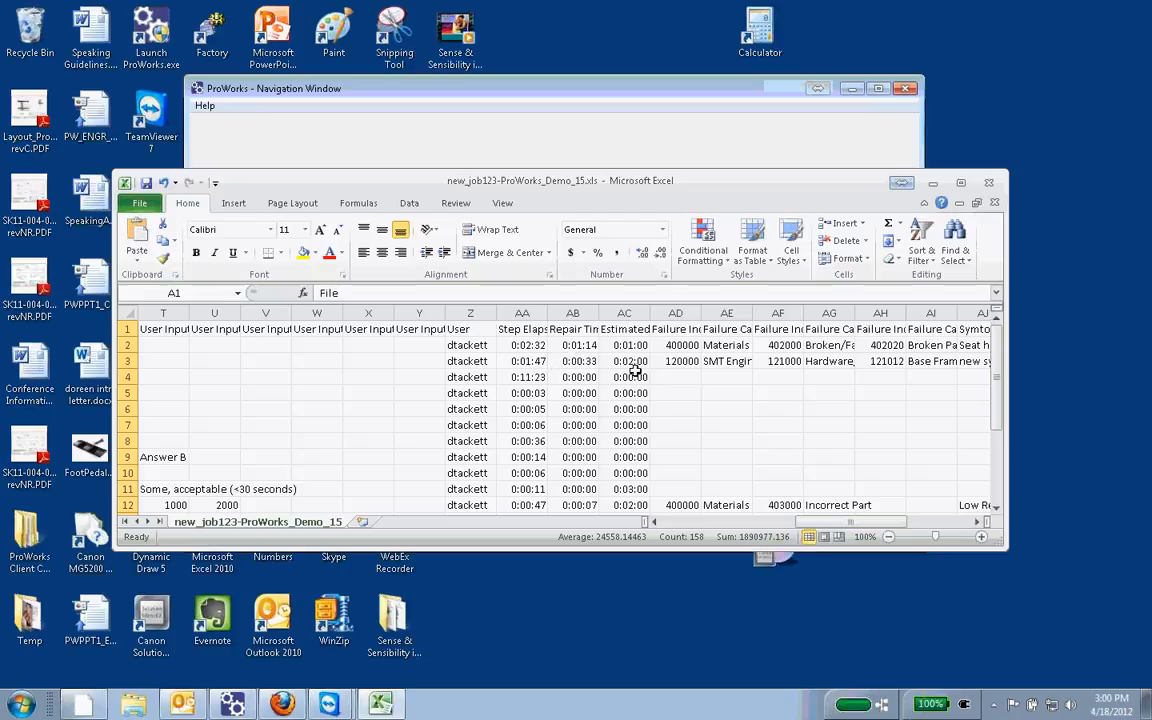
{"action": "left_click_drag", "start_coordinate": [836, 522], "coordinate": [752, 521]}
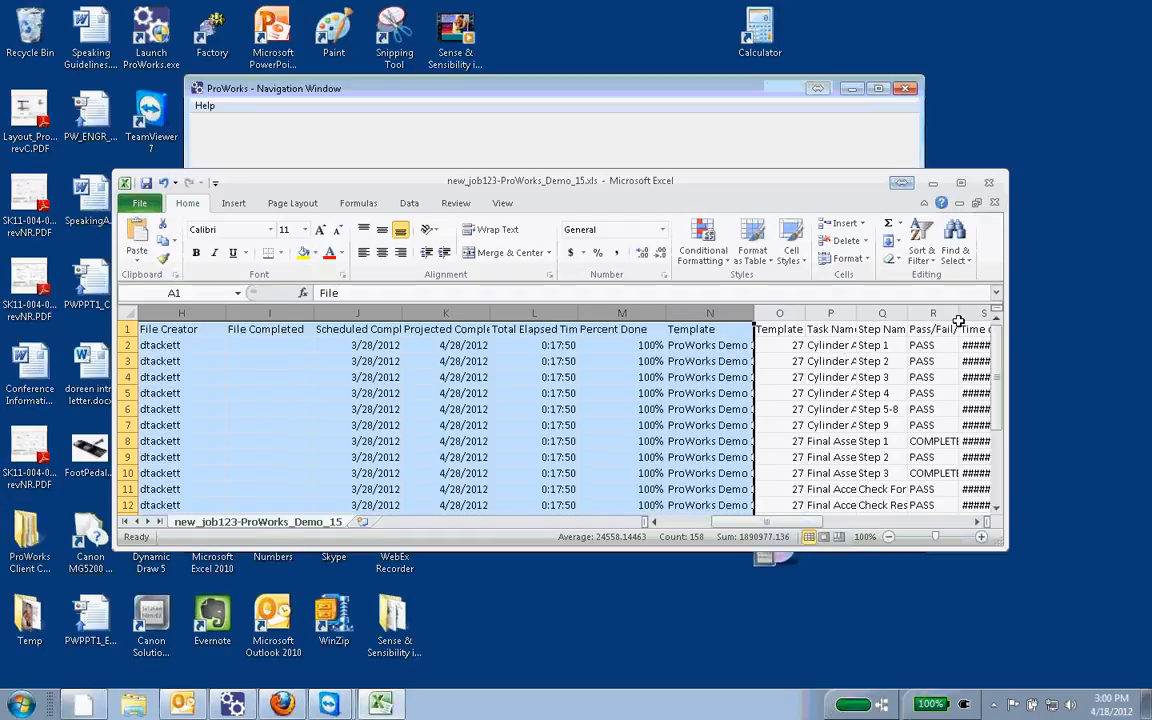
{"action": "left_click", "coordinate": [989, 183]}
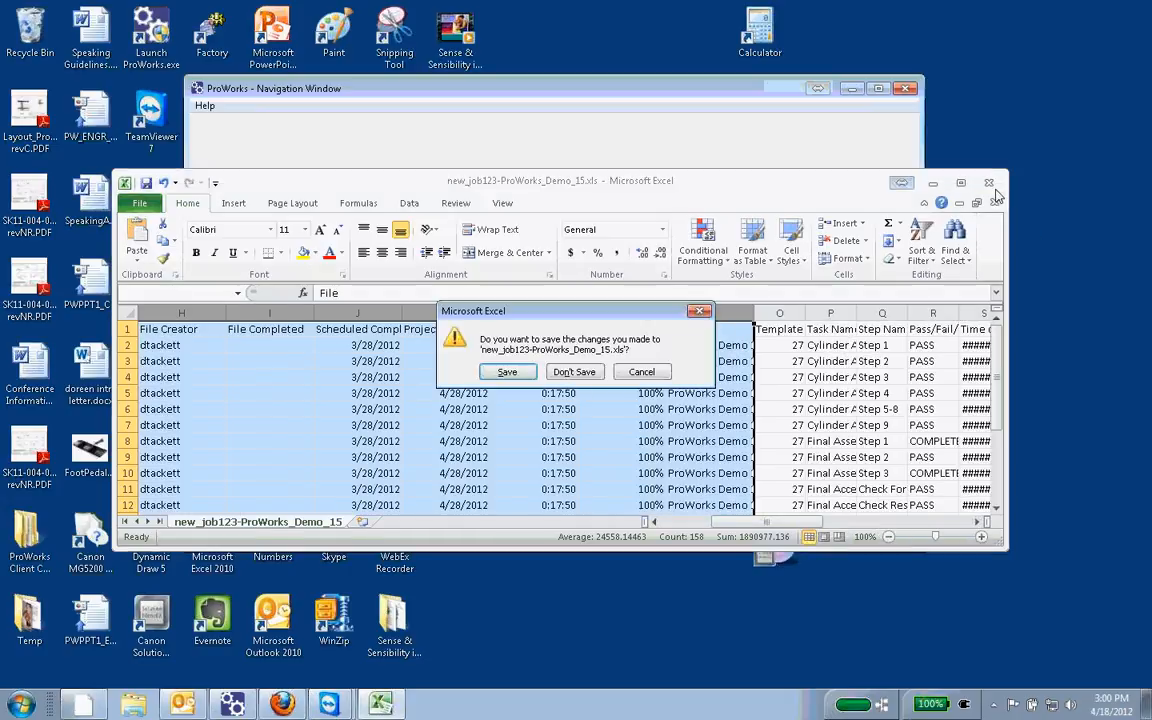
{"action": "left_click", "coordinate": [576, 372]}
Step: Start a Standard 2 Level (legacy) report and examine the column and filter options of the job selection list
{"action": "left_click", "coordinate": [568, 344]}
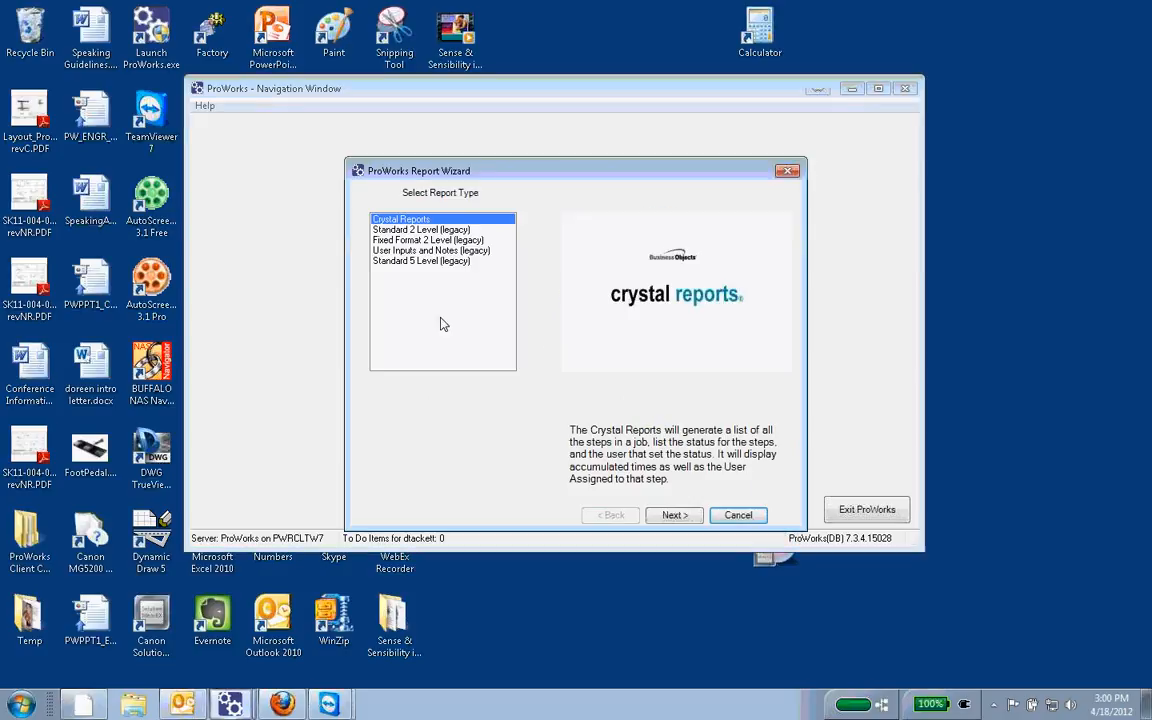
{"action": "left_click", "coordinate": [673, 515]}
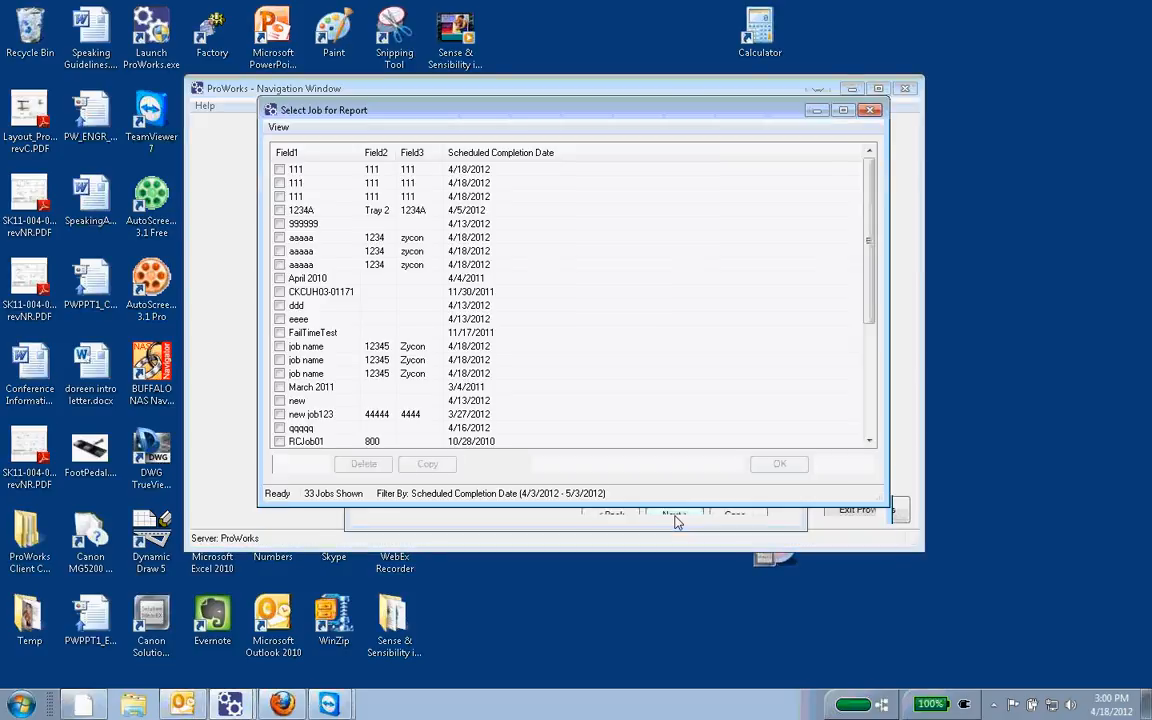
{"action": "left_click", "coordinate": [278, 127]}
{"action": "mouse_move", "coordinate": [282, 147]}
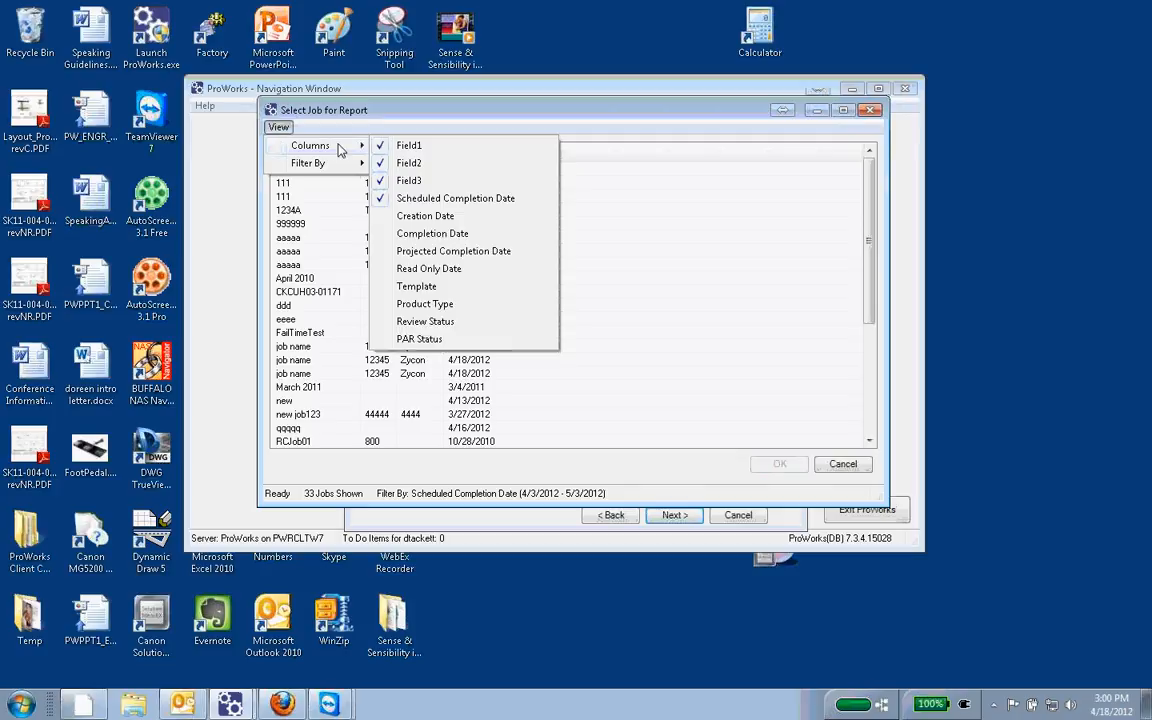
{"action": "mouse_move", "coordinate": [330, 163]}
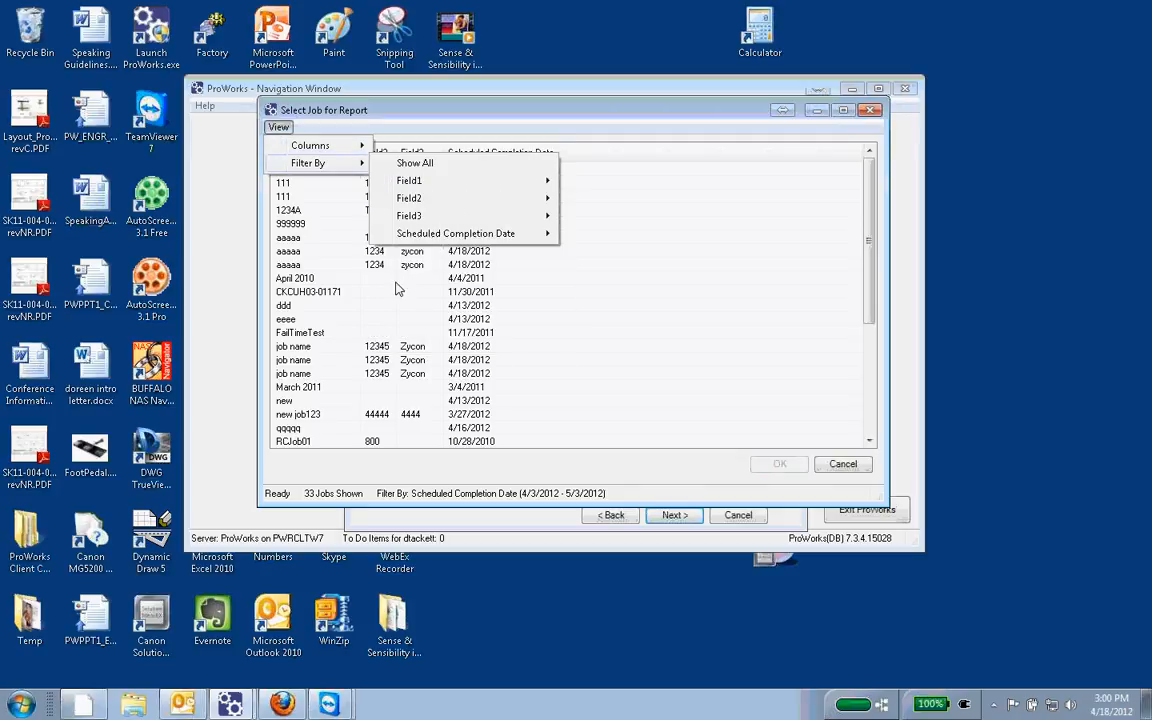
{"action": "mouse_move", "coordinate": [410, 215]}
Step: Select new job123 for the Standard 2 Level report, finish the wizard and cancel the report's generation
{"action": "left_click", "coordinate": [349, 374]}
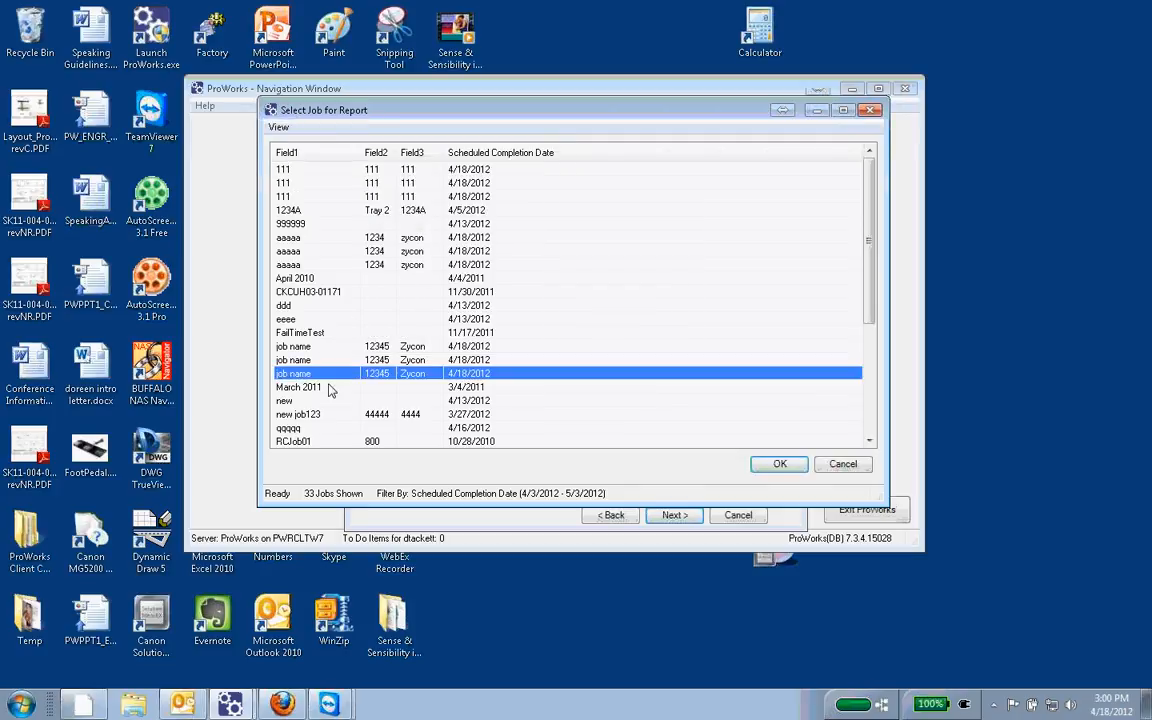
{"action": "left_click", "coordinate": [318, 254]}
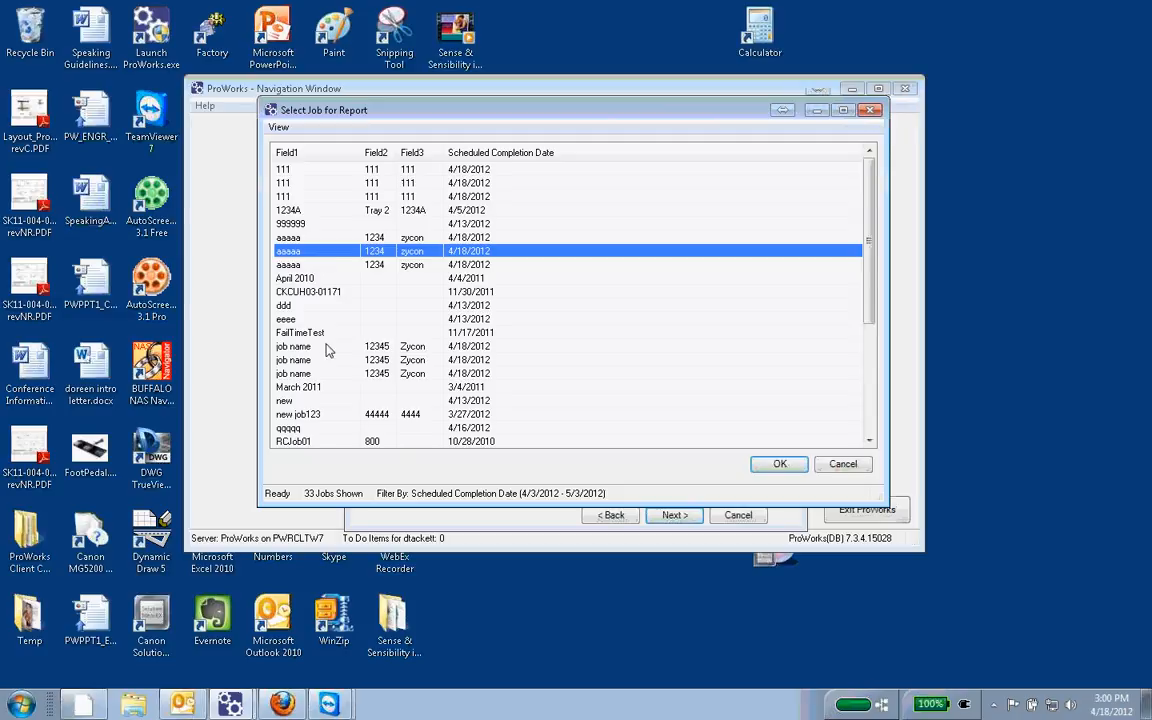
{"action": "scroll", "coordinate": [300, 320], "scroll_direction": "down", "scroll_amount": 3}
{"action": "left_click", "coordinate": [300, 292]}
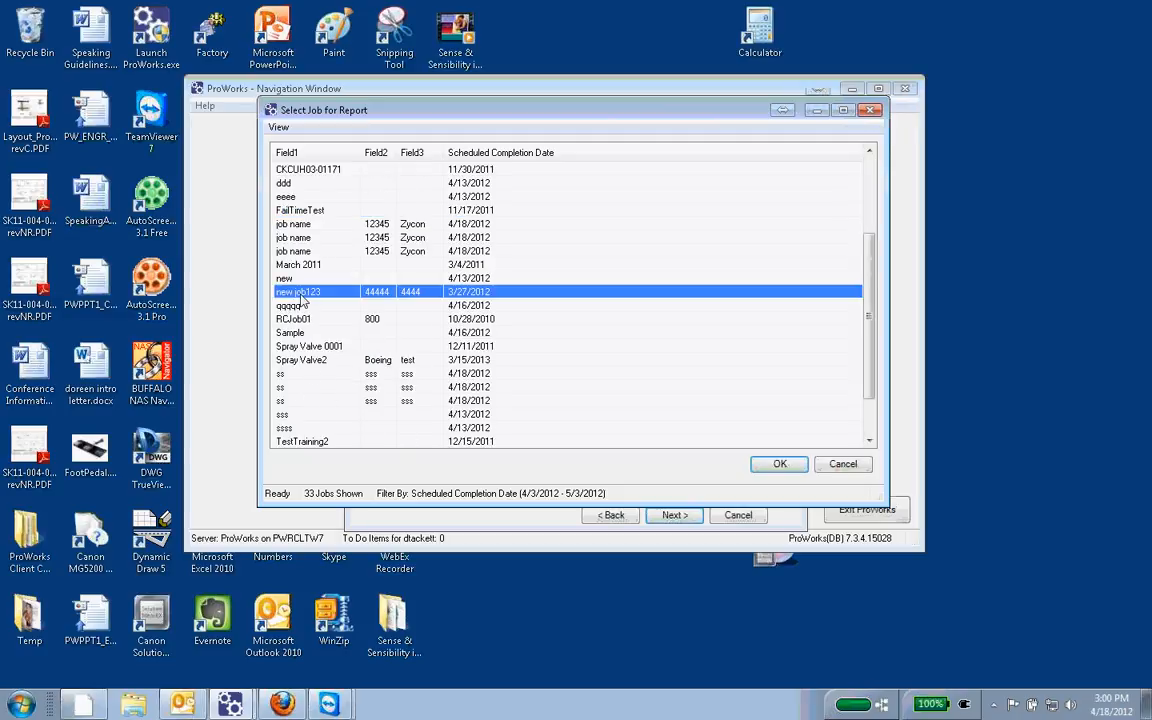
{"action": "left_click", "coordinate": [780, 464]}
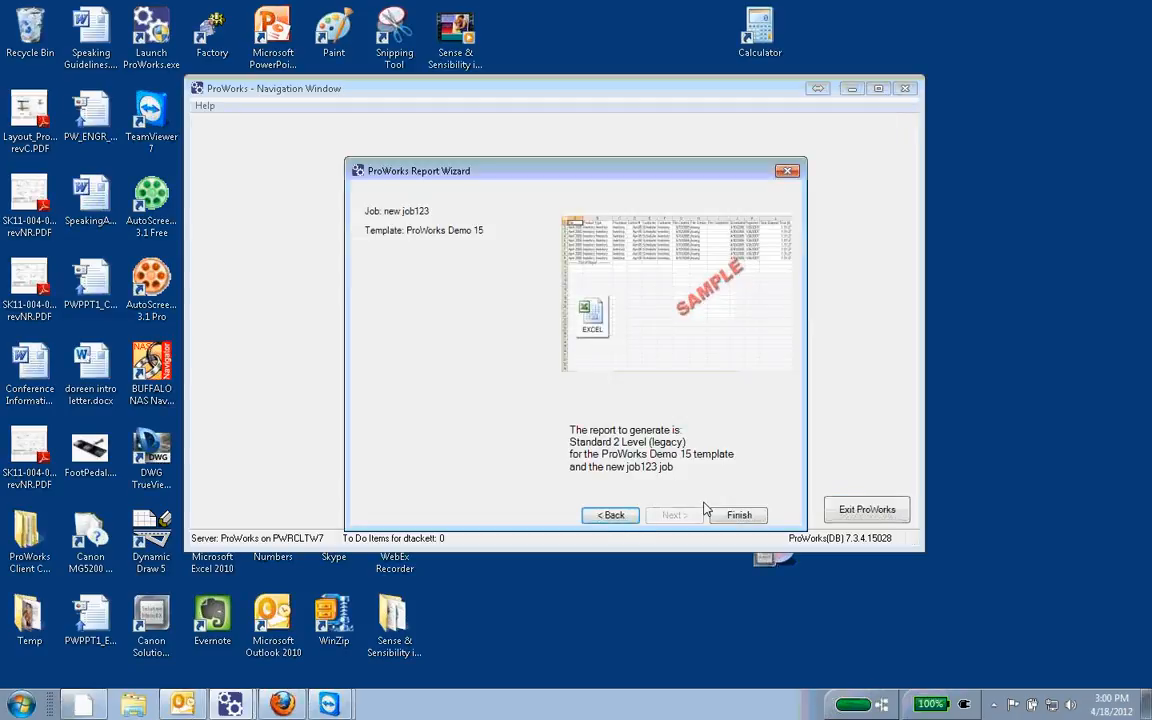
{"action": "left_click", "coordinate": [740, 515]}
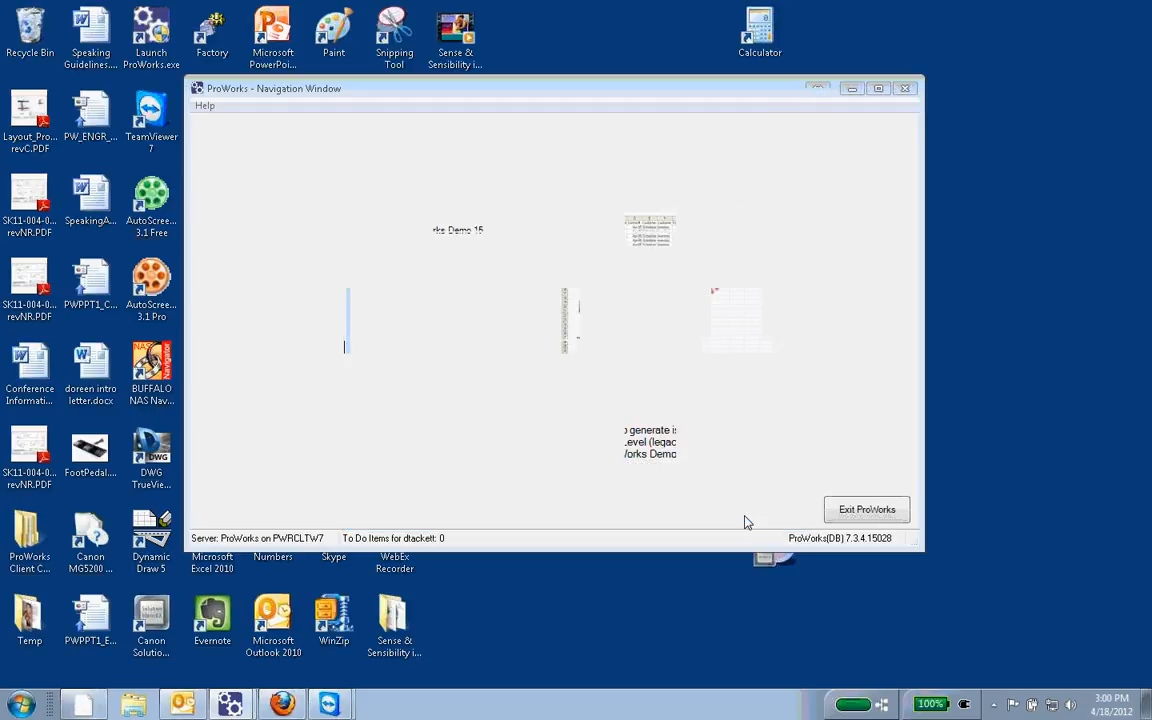
{"action": "left_click", "coordinate": [712, 405]}
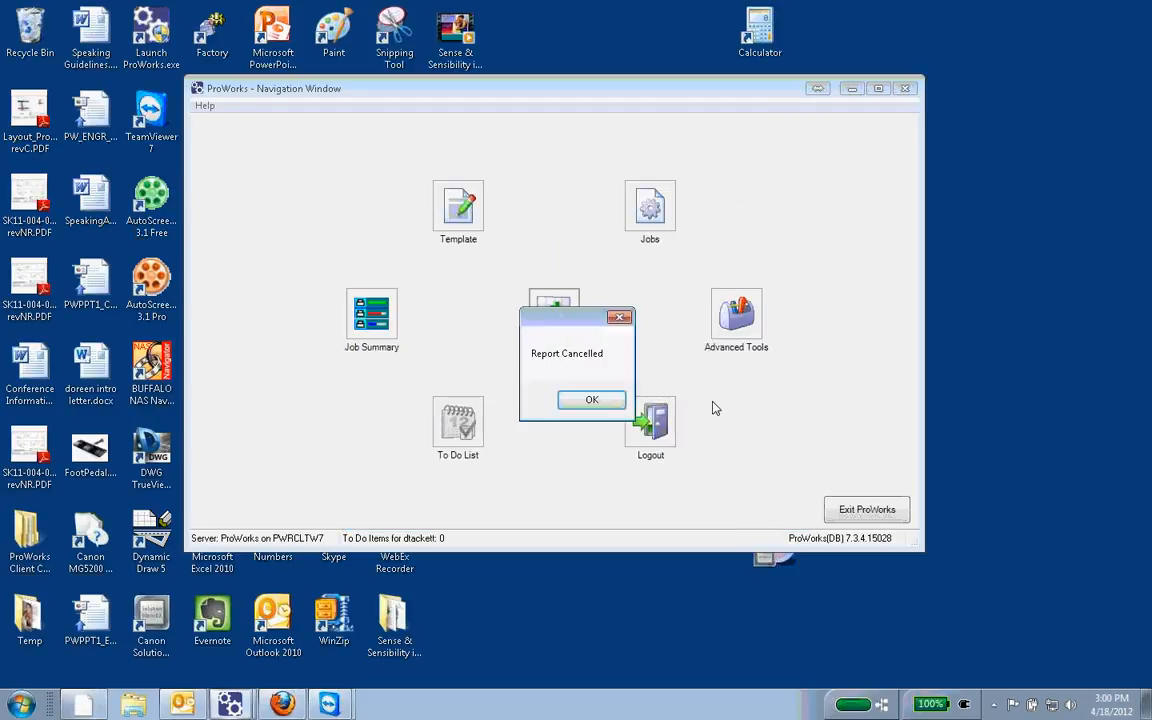
{"action": "left_click", "coordinate": [600, 399]}
Step: Reopen the Report Wizard and compare the descriptions of the User Inputs and Notes, Standard 5 Level, Fixed Format 2 Level and Crystal Reports types
{"action": "left_click", "coordinate": [556, 318]}
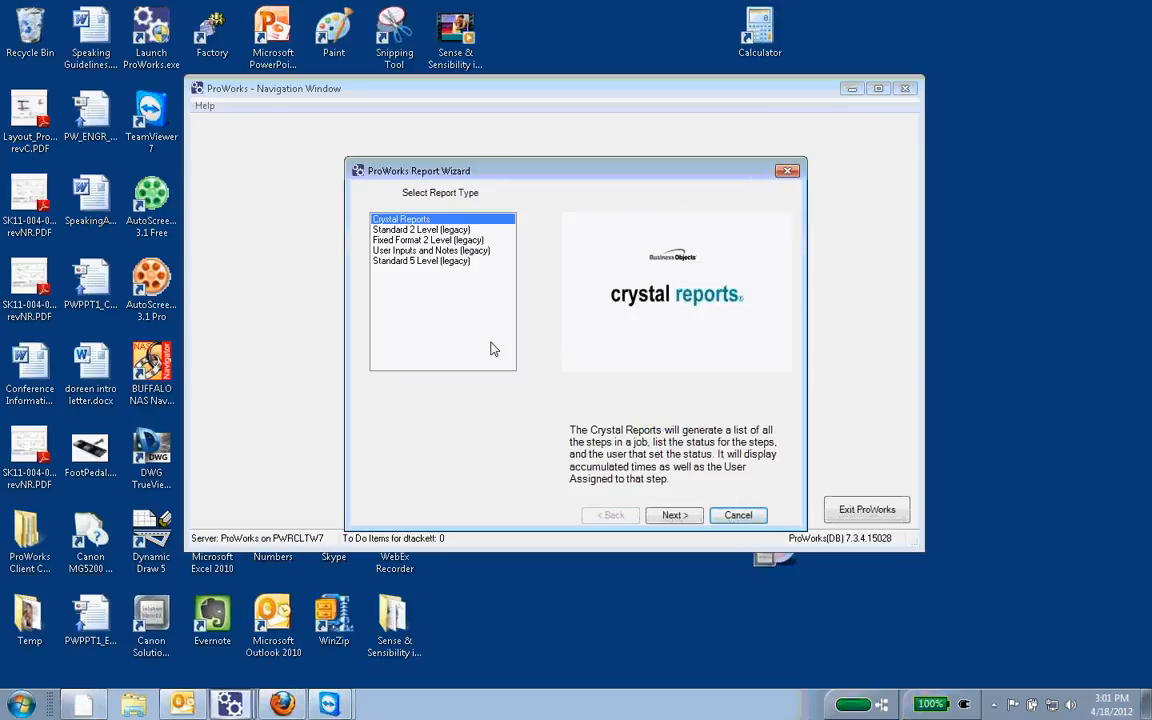
{"action": "left_click", "coordinate": [405, 251]}
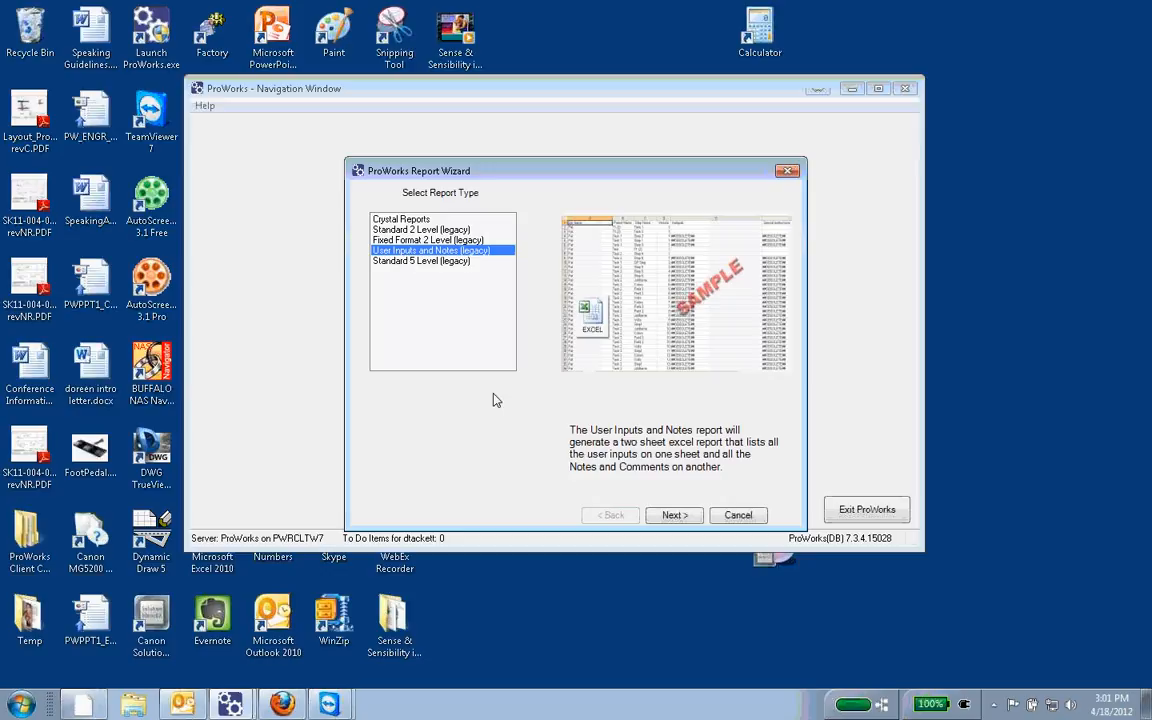
{"action": "left_click", "coordinate": [412, 261]}
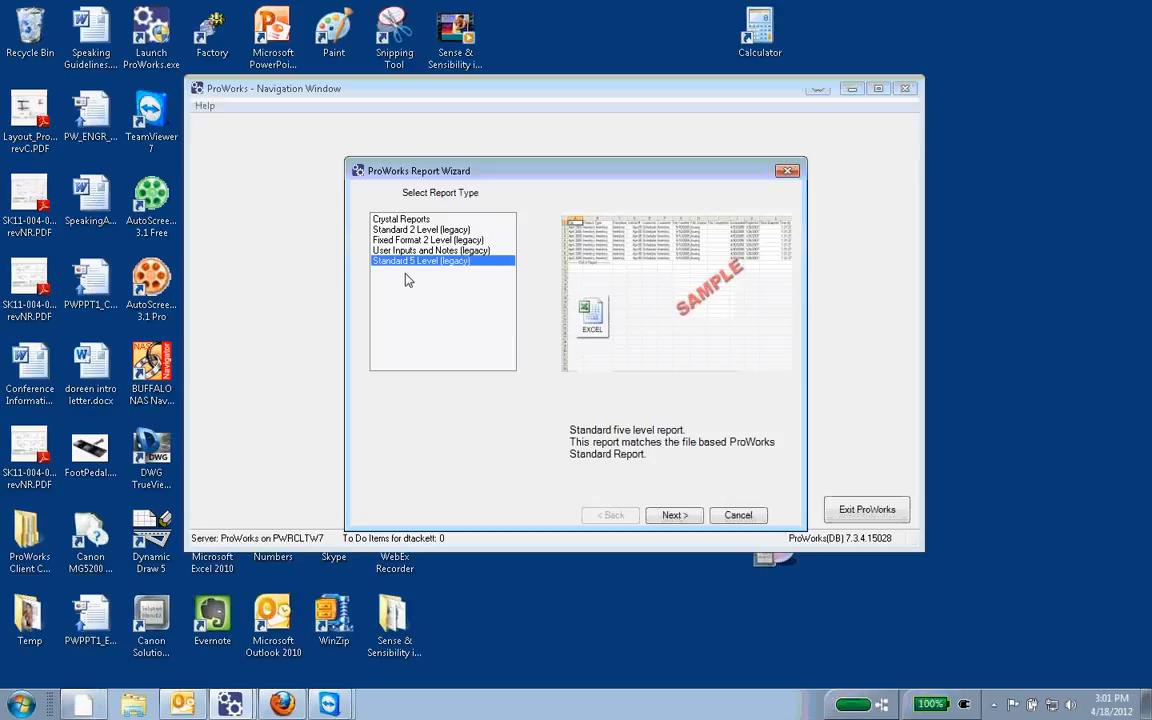
{"action": "left_click", "coordinate": [407, 242]}
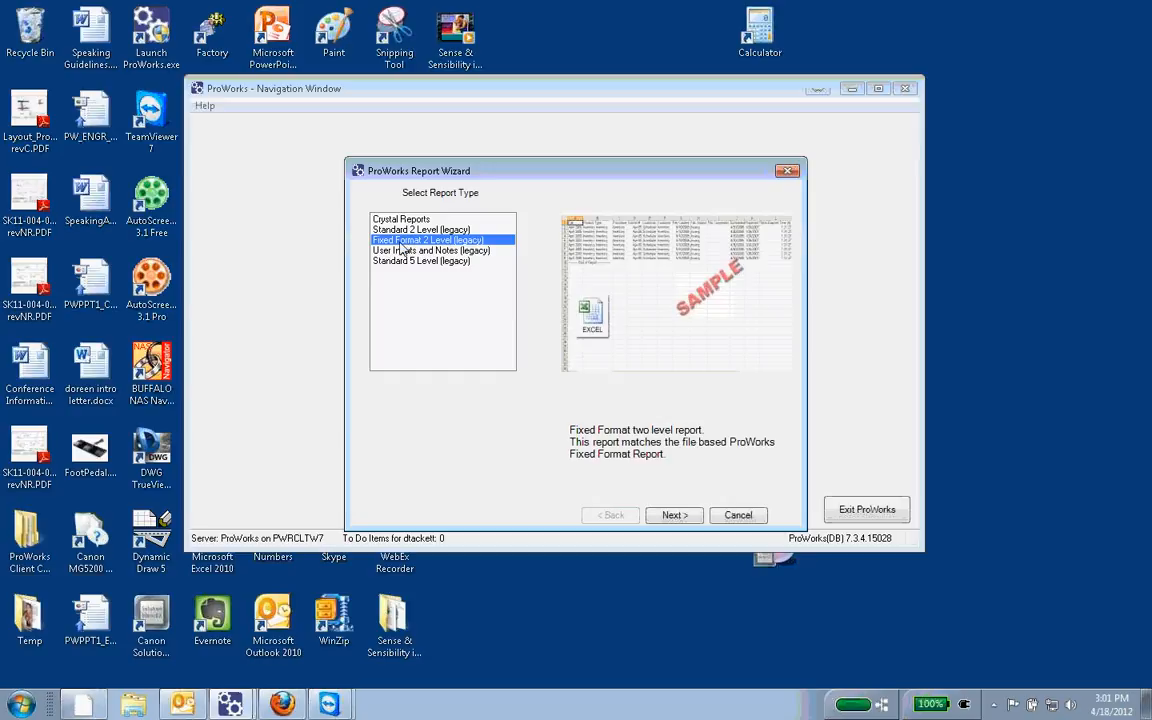
{"action": "left_click", "coordinate": [409, 221]}
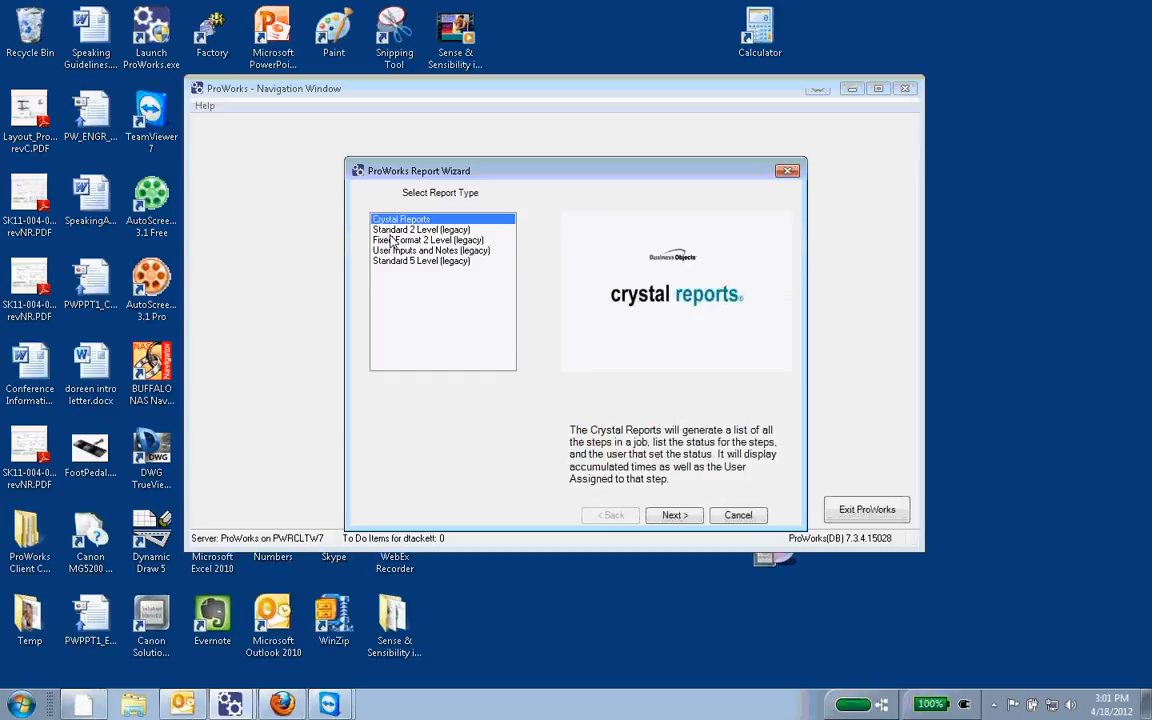
{"action": "left_click", "coordinate": [390, 241]}
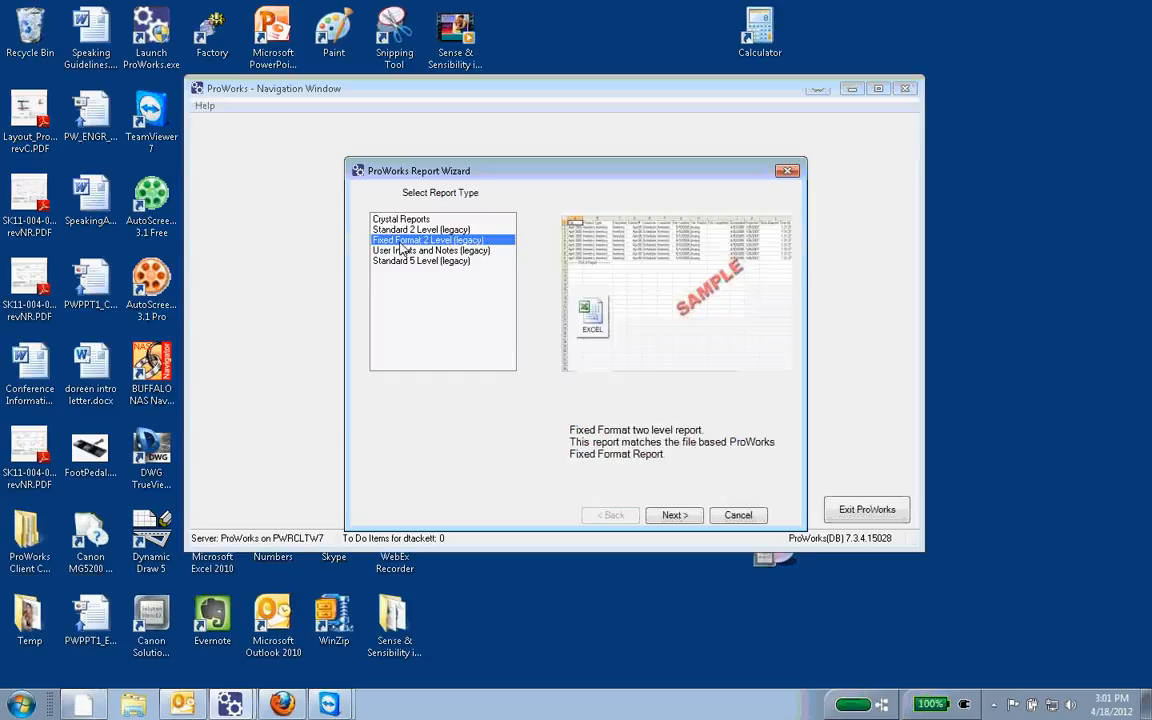
{"action": "left_click", "coordinate": [403, 220]}
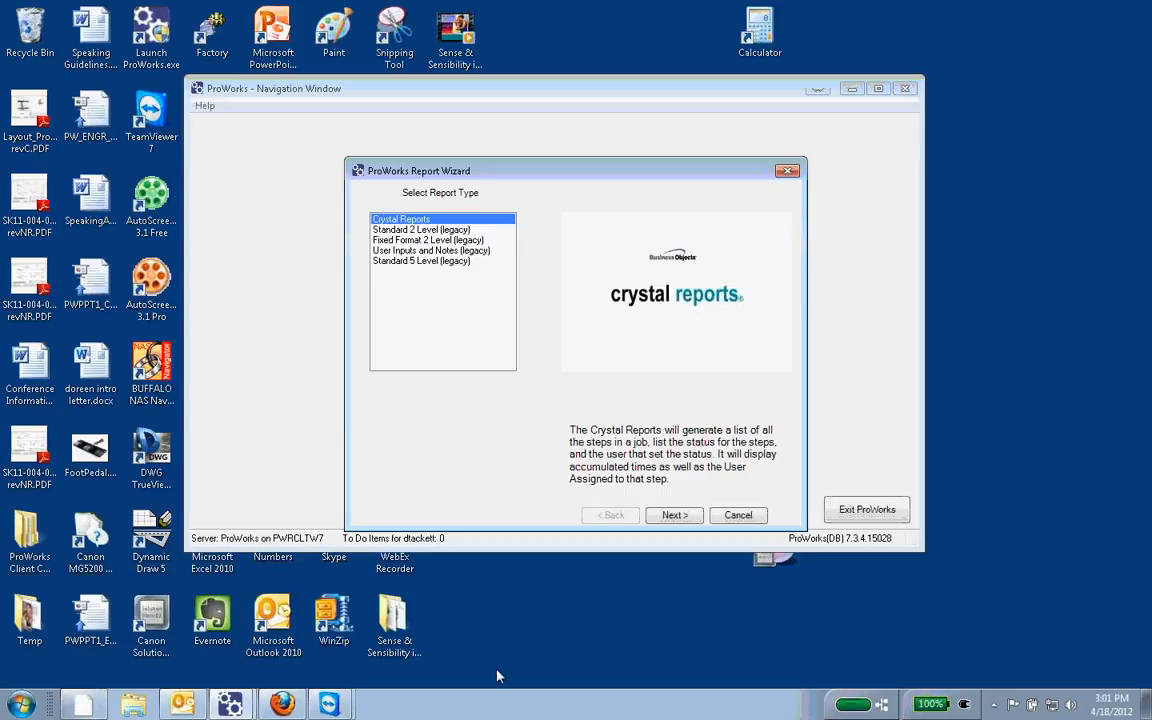
Step: Switch to the remote ProWorks session in TeamViewer and open its Report Wizard
{"action": "left_click", "coordinate": [330, 705]}
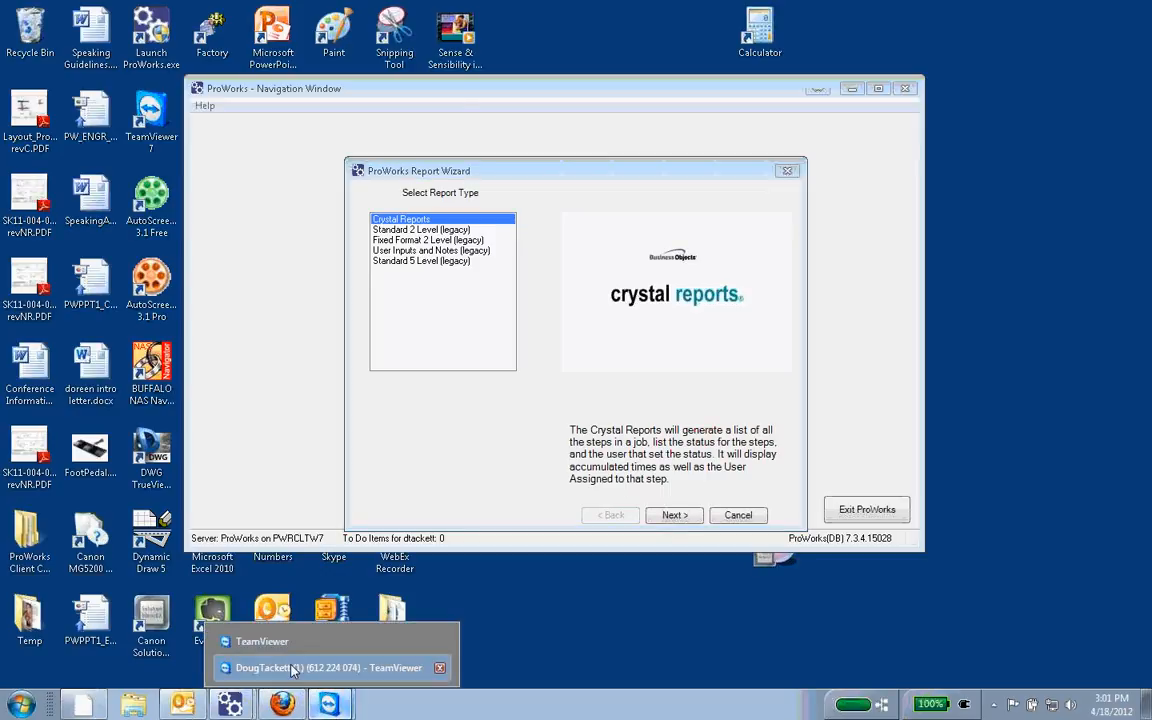
{"action": "left_click", "coordinate": [310, 667]}
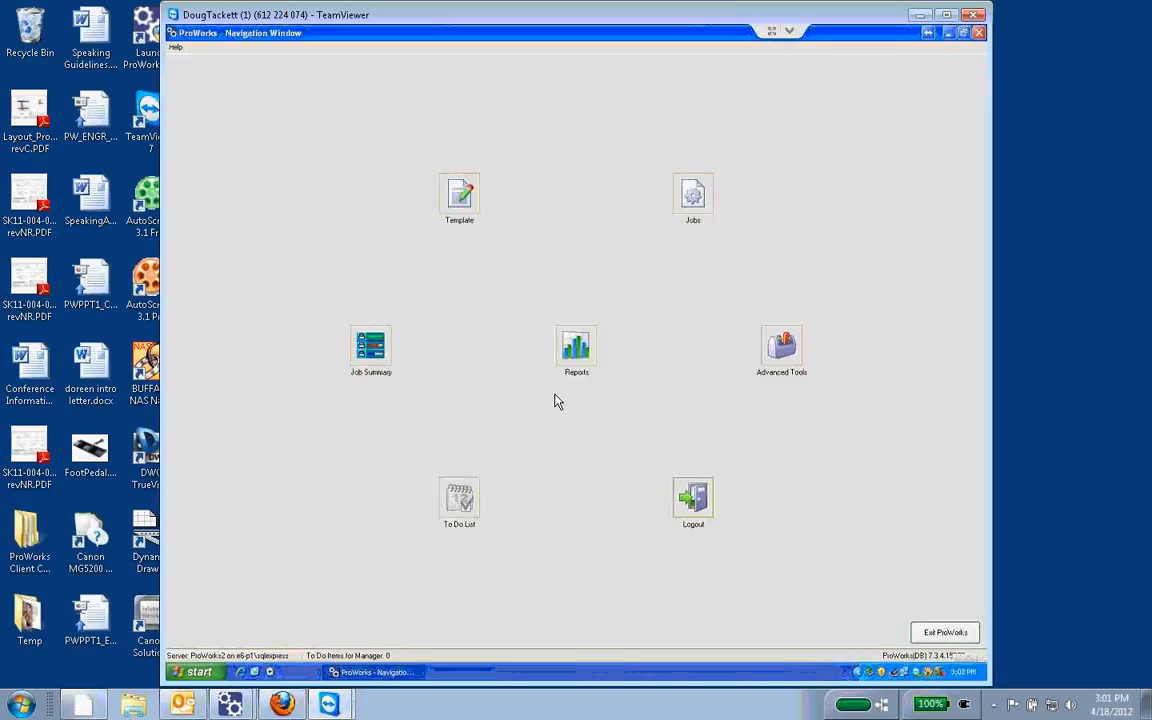
{"action": "left_click", "coordinate": [588, 352]}
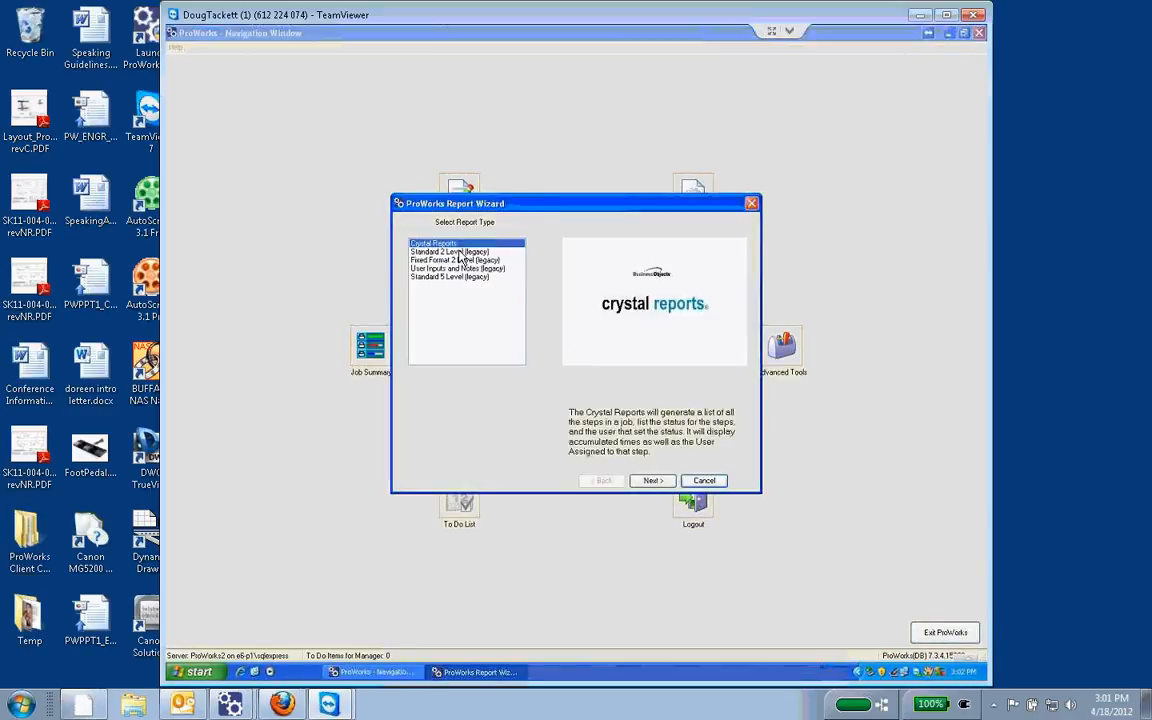
Step: Generate the Crystal Failed Step Report for 3/18/2012 to 4/18/2012, view it in an enlarged window and close it
{"action": "left_click", "coordinate": [652, 481]}
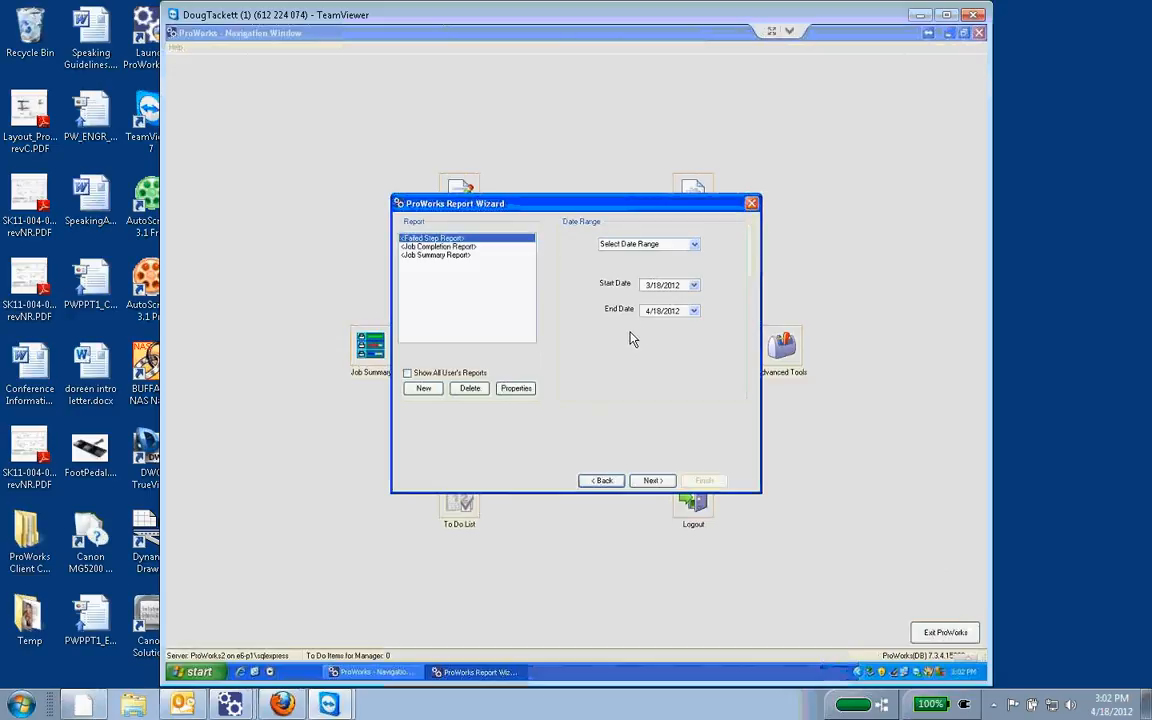
{"action": "left_click", "coordinate": [652, 481]}
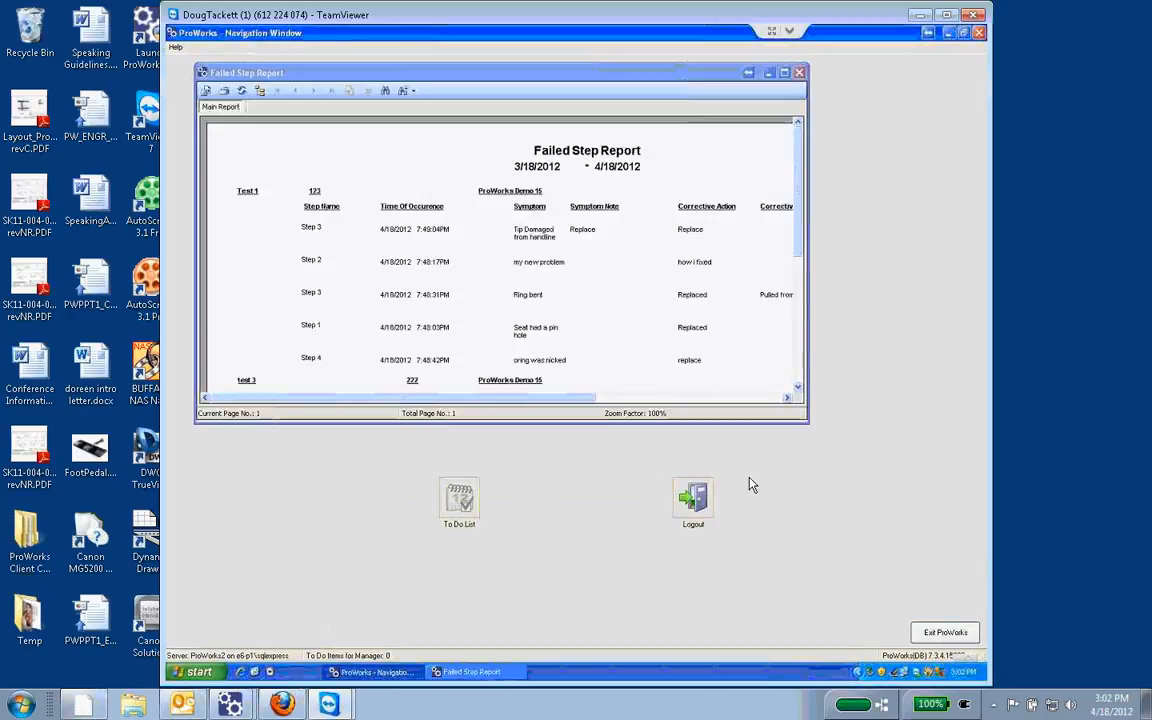
{"action": "left_click_drag", "start_coordinate": [805, 429], "coordinate": [968, 657]}
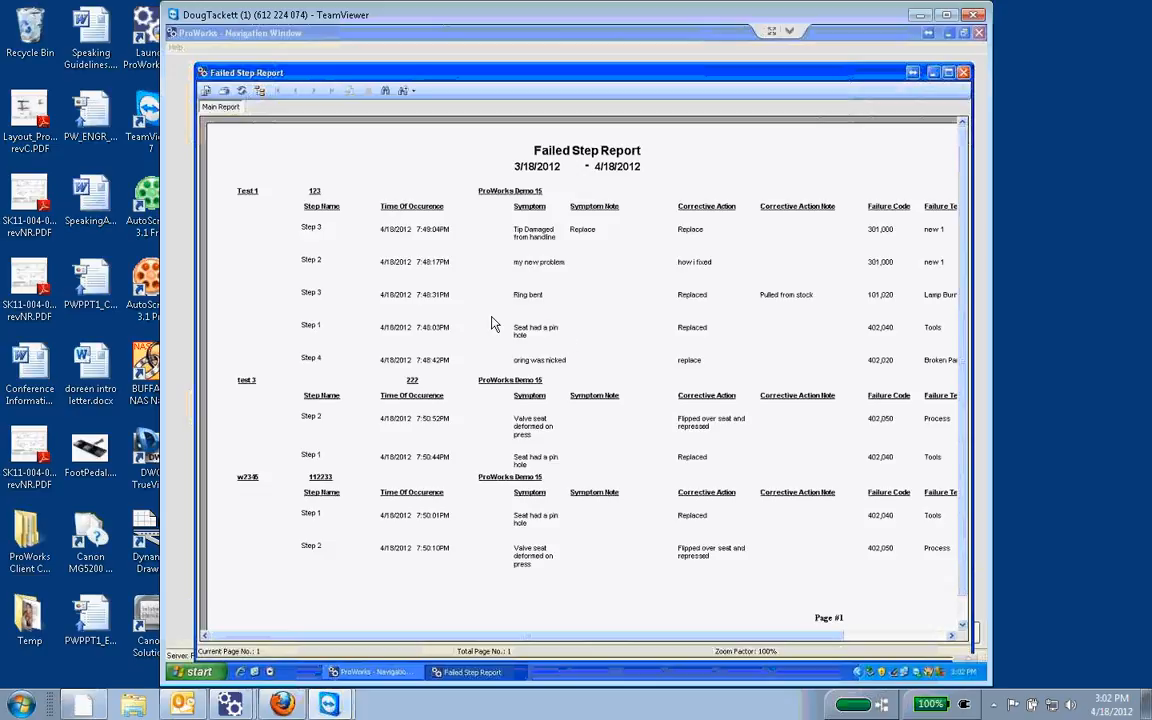
{"action": "left_click", "coordinate": [964, 74]}
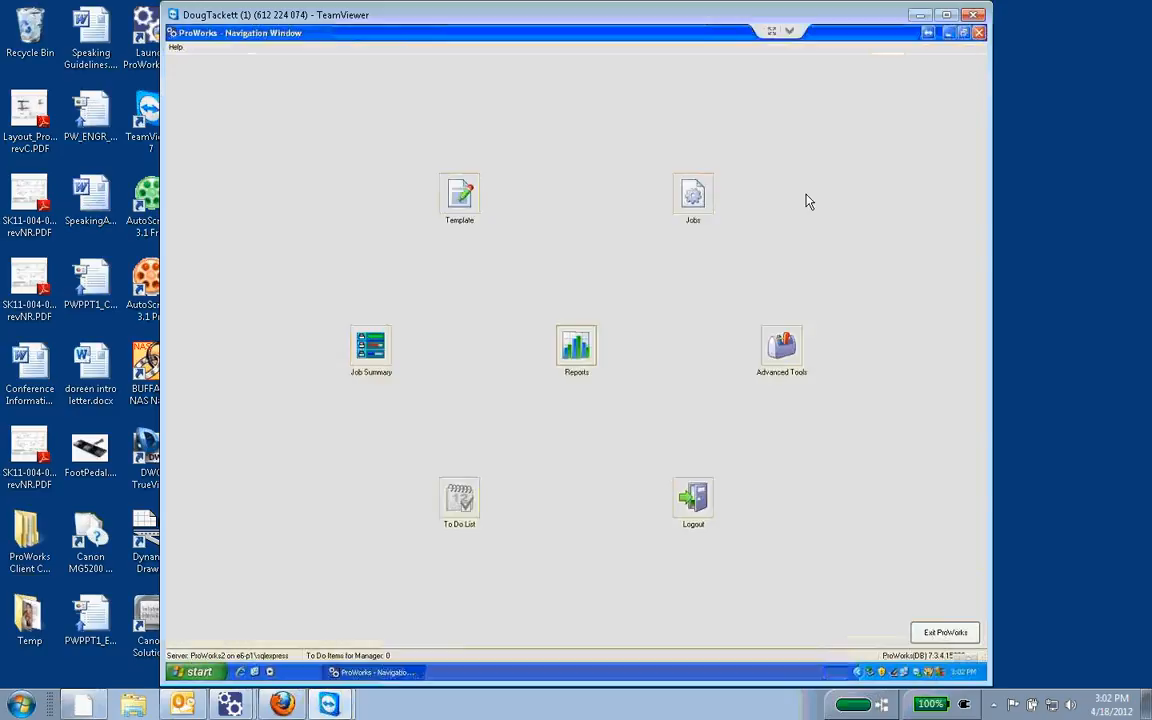
Step: Reopen the Crystal Reports selection in the Report Wizard and show all users' reports in the list
{"action": "left_click", "coordinate": [577, 347]}
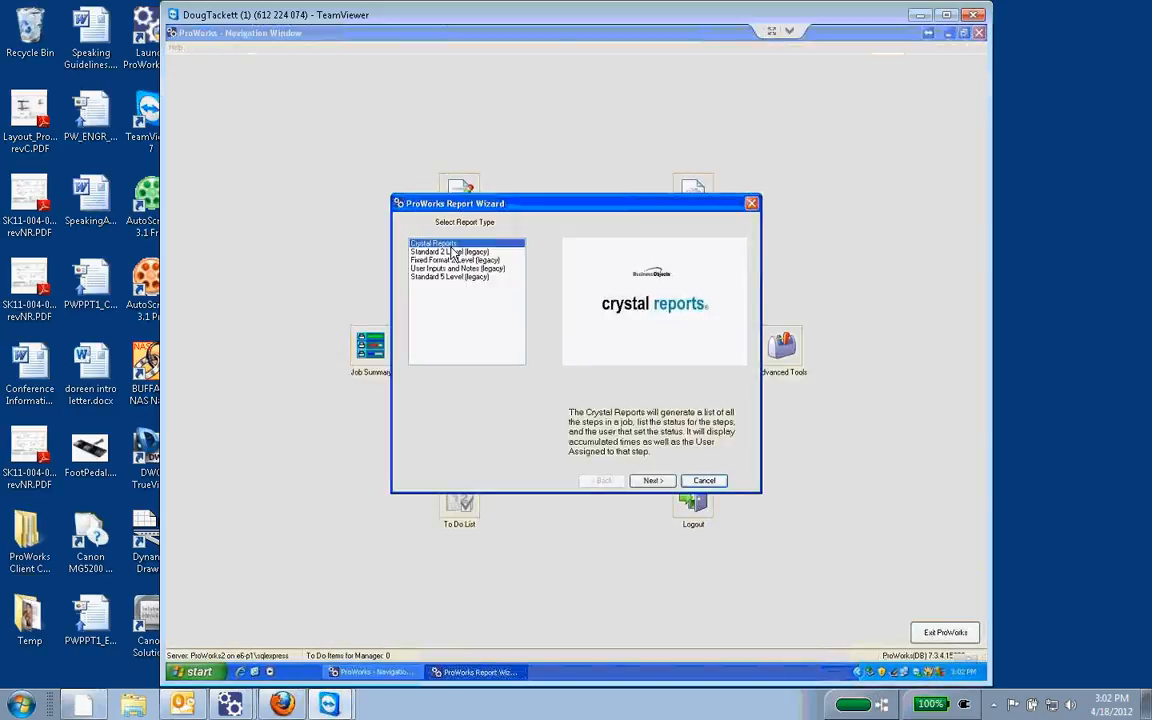
{"action": "left_click", "coordinate": [656, 482]}
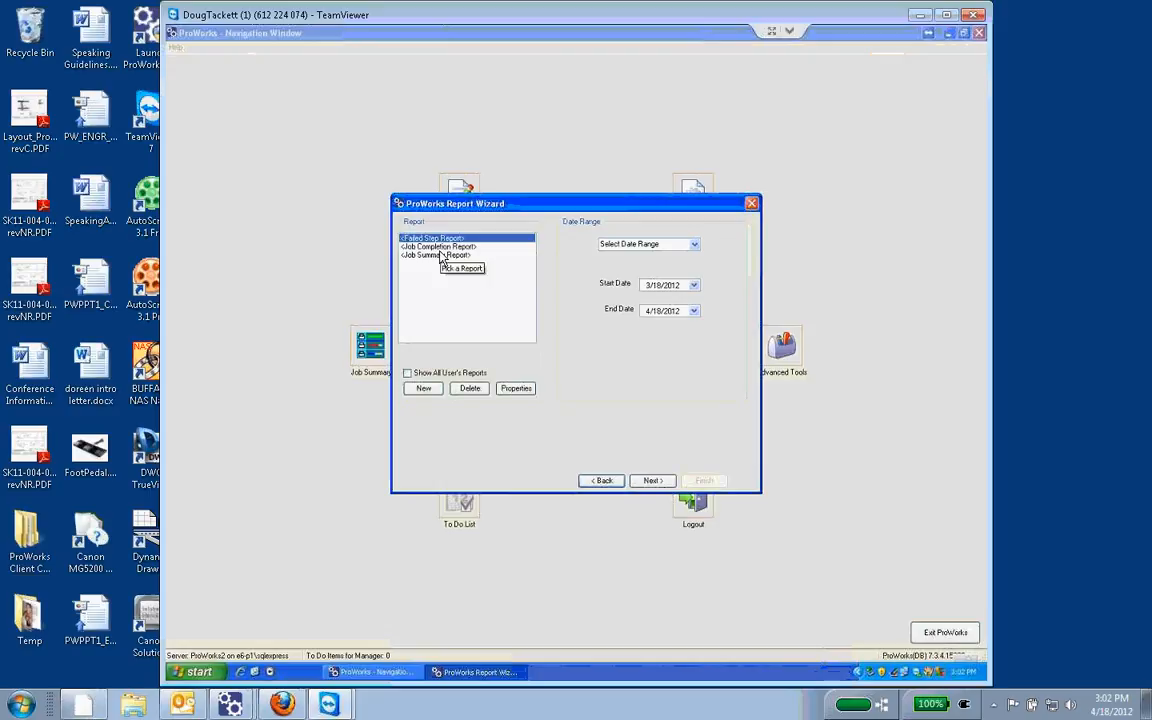
{"action": "left_click", "coordinate": [407, 372]}
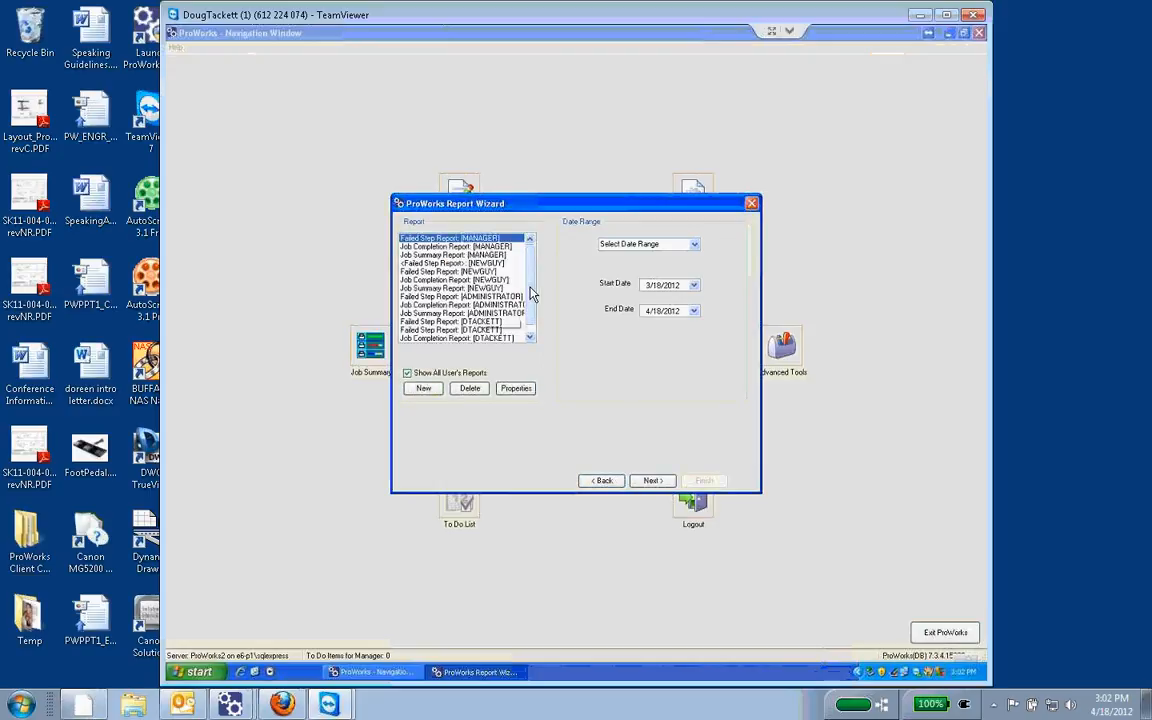
{"action": "scroll", "coordinate": [477, 268], "scroll_direction": "down", "scroll_amount": 1}
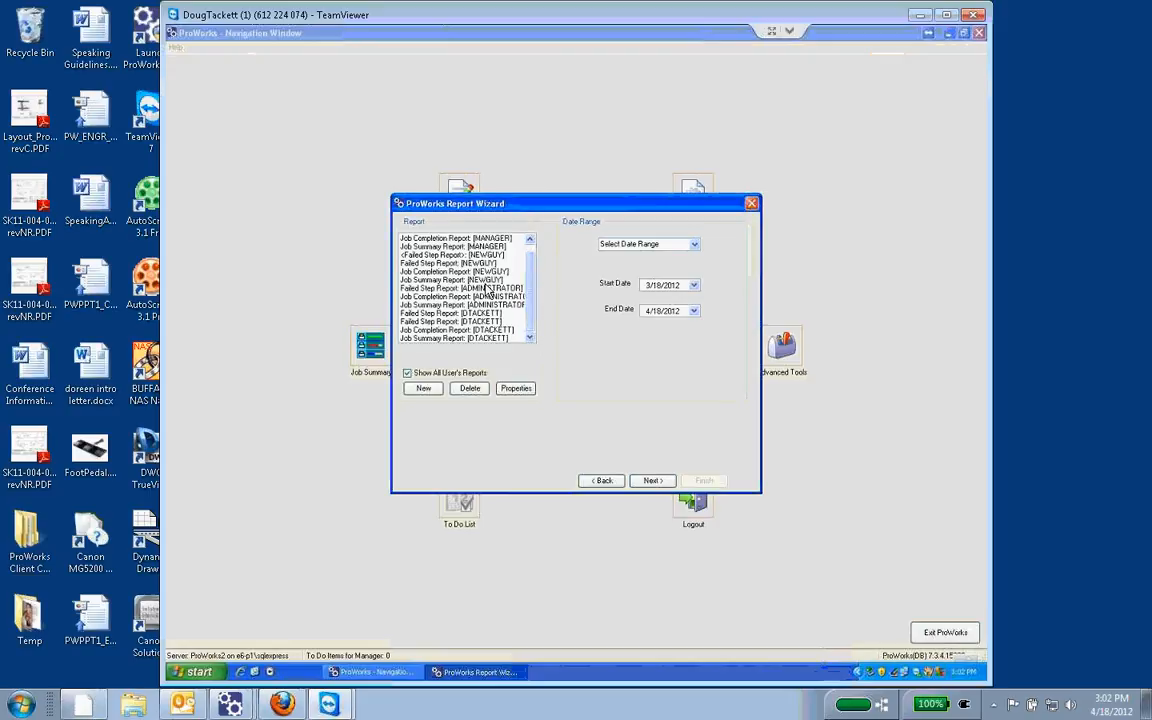
Step: Hide other users' reports and create a new report named "Failed Step Report today" based on the Failed Step Report
{"action": "left_click", "coordinate": [408, 374]}
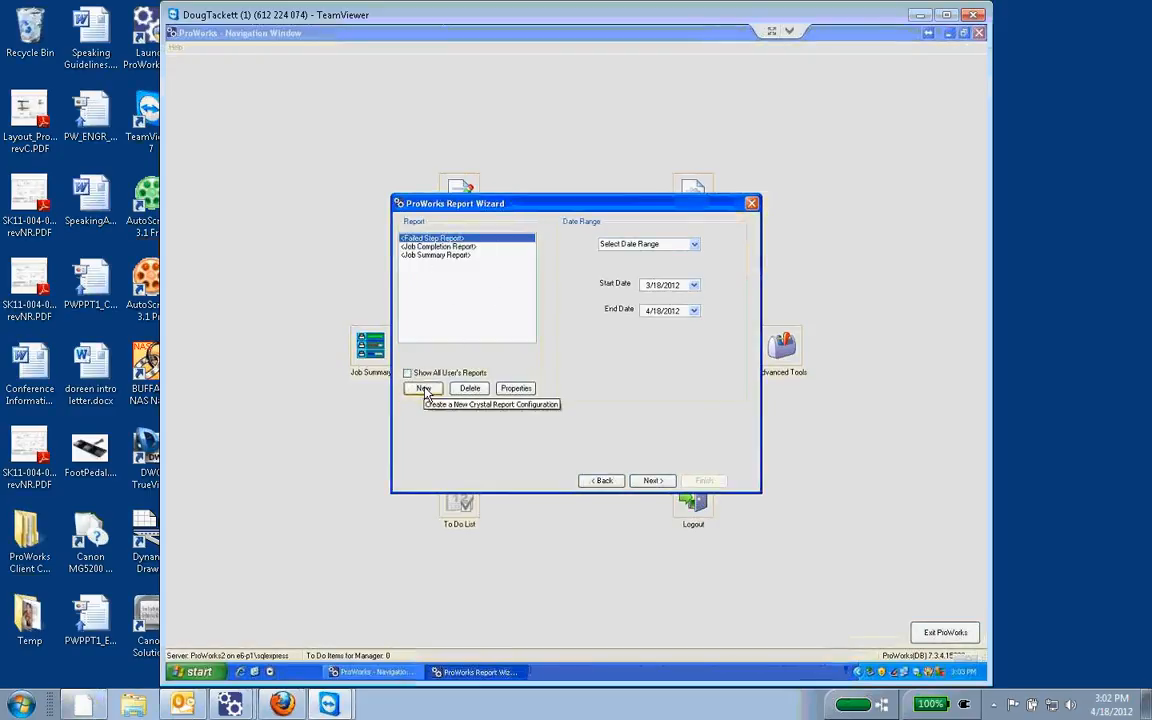
{"action": "left_click", "coordinate": [424, 389]}
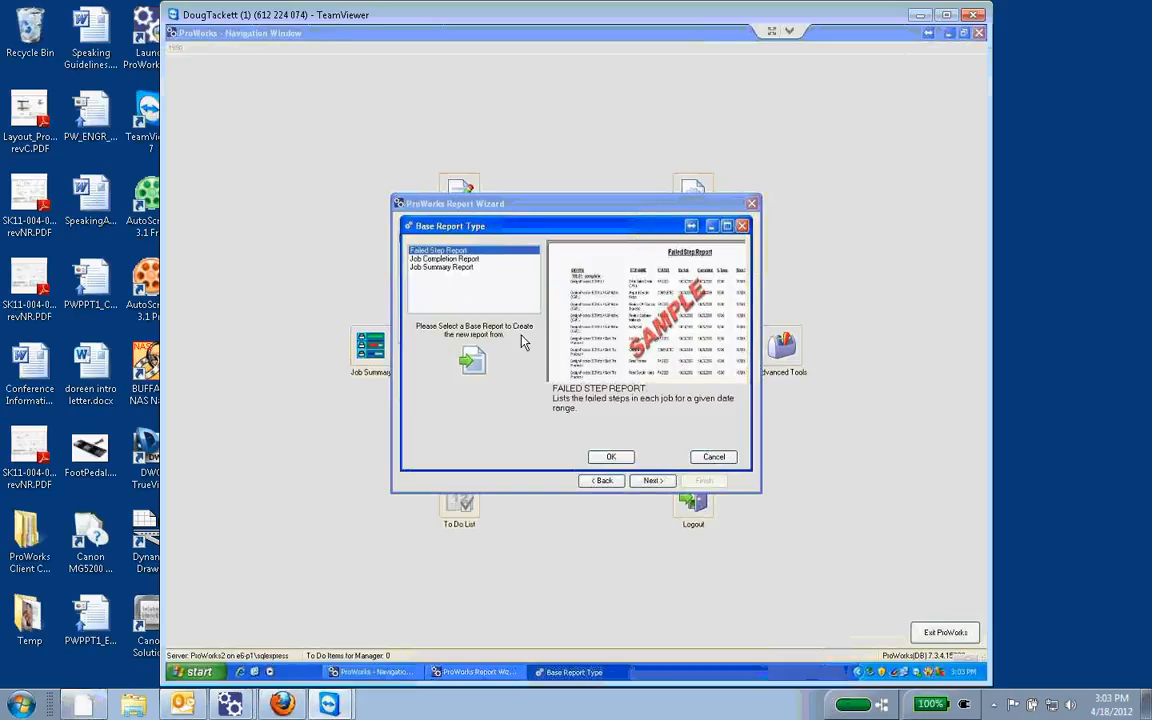
{"action": "left_click", "coordinate": [612, 458]}
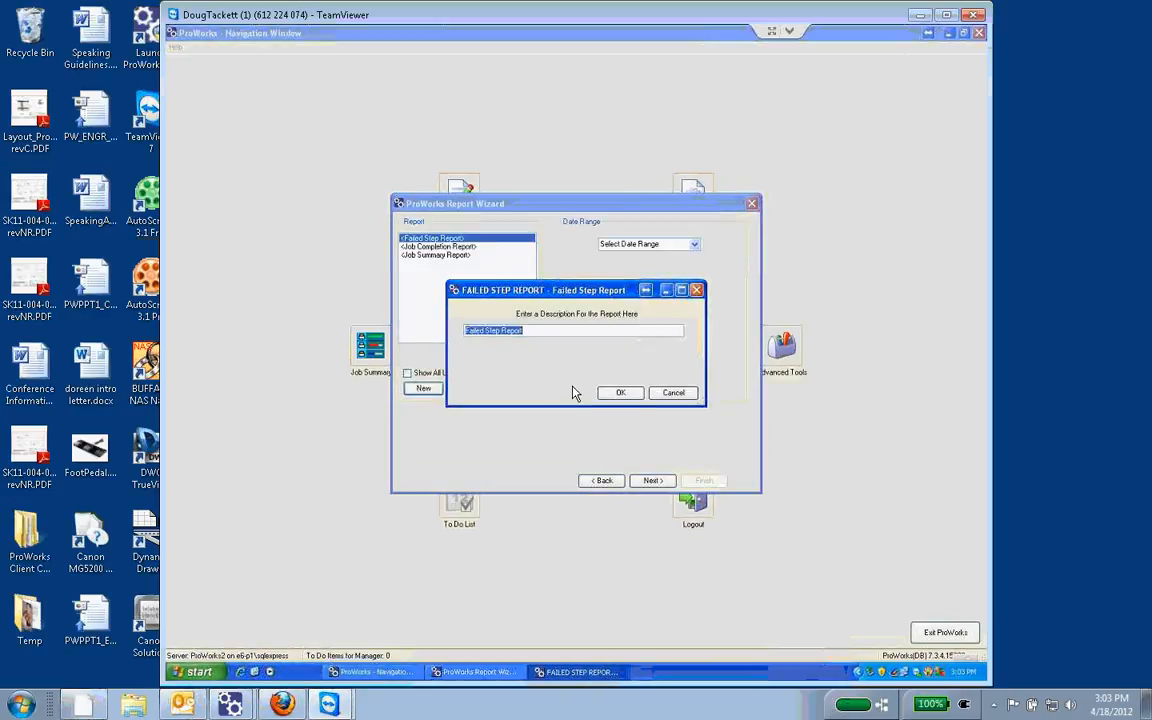
{"action": "left_click", "coordinate": [542, 329]}
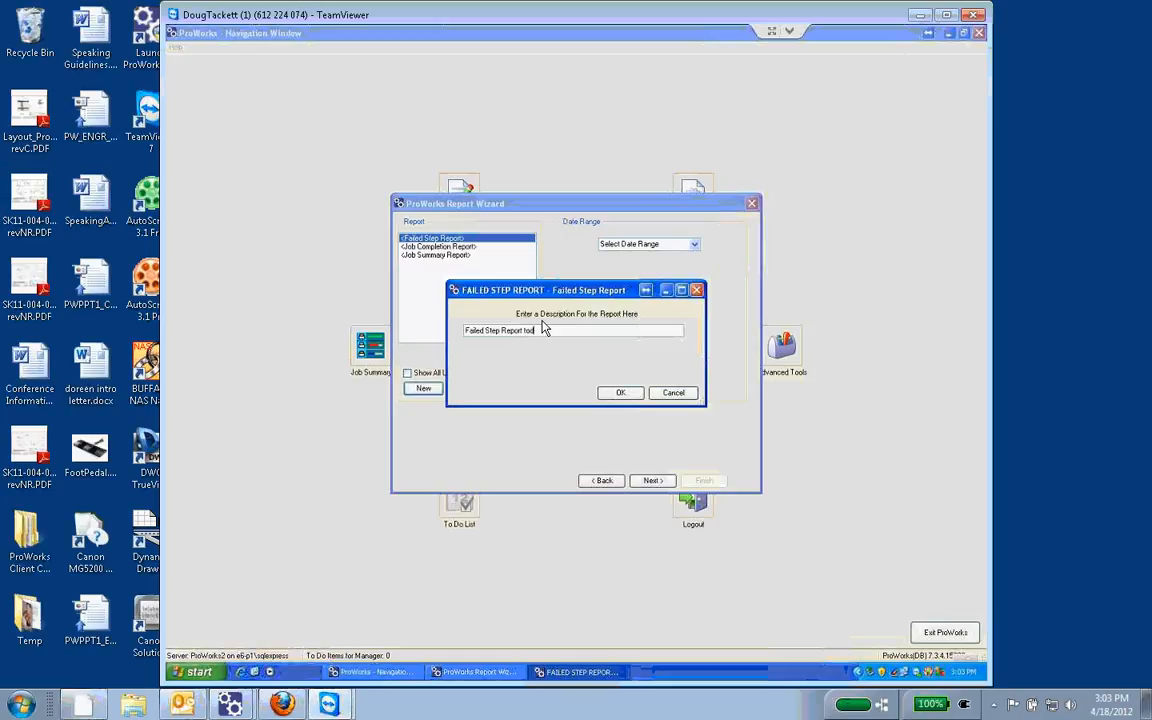
{"action": "left_click", "coordinate": [624, 395]}
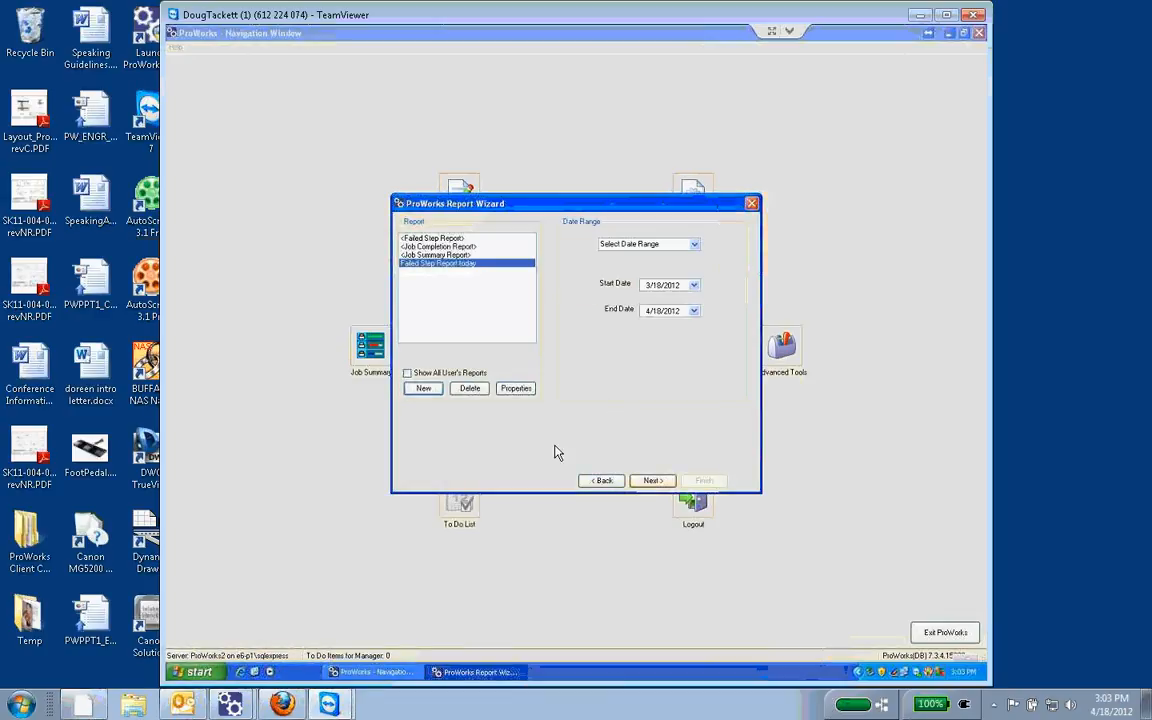
Step: Add the User Name and Time Of Occurence fields to the properties of "Failed Step Report today" and save them
{"action": "left_click", "coordinate": [516, 389]}
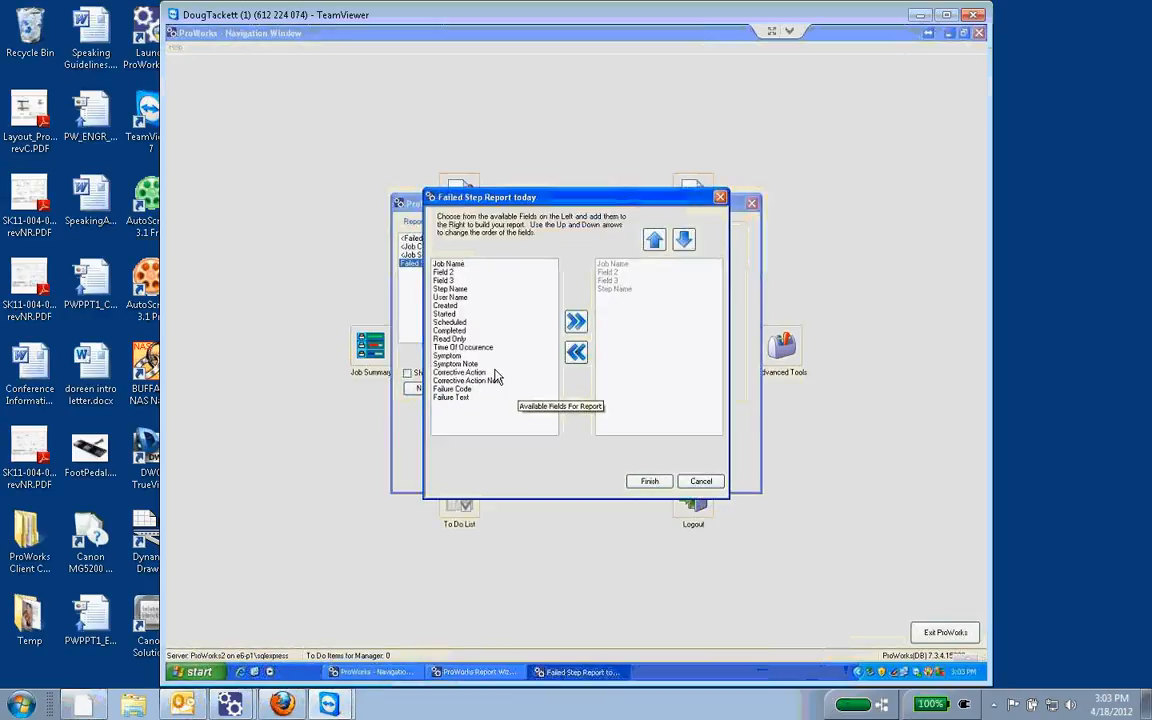
{"action": "left_click", "coordinate": [455, 298]}
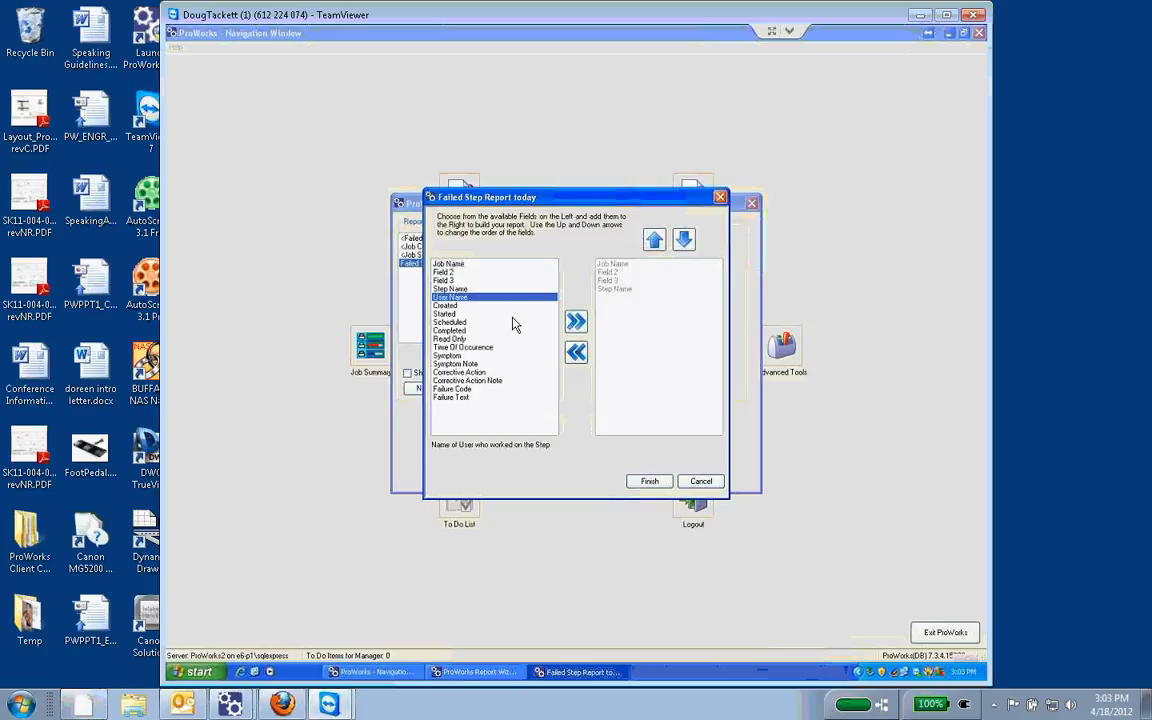
{"action": "left_click", "coordinate": [576, 321]}
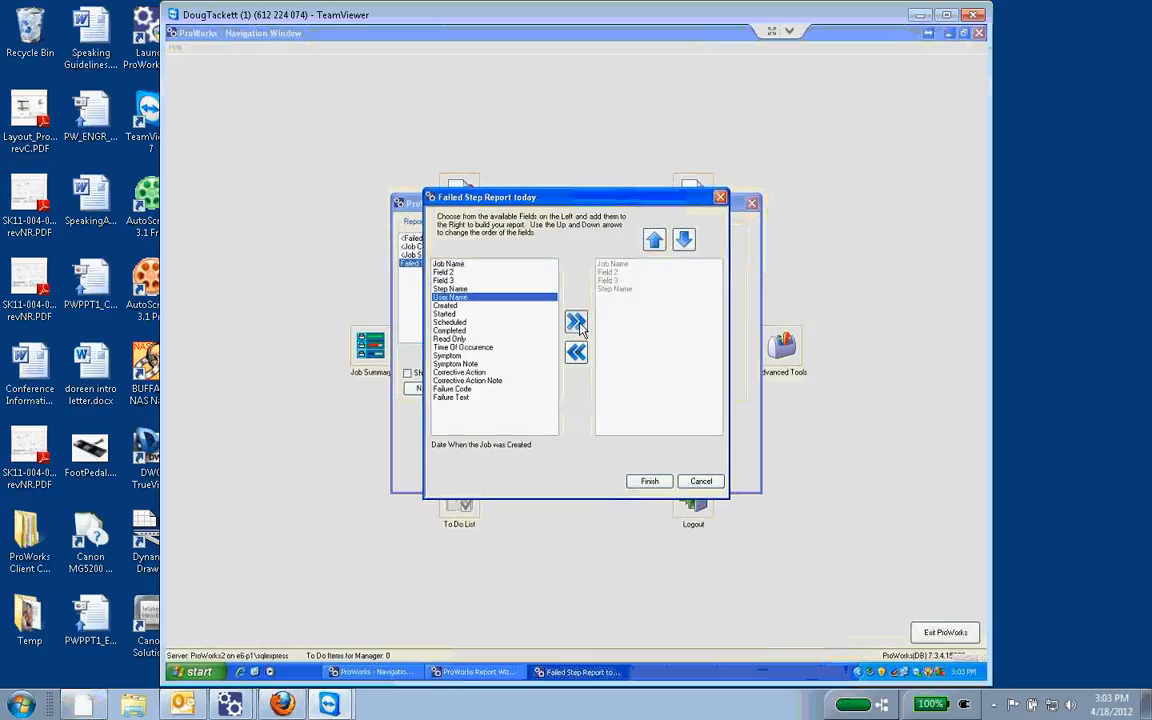
{"action": "left_click", "coordinate": [462, 347]}
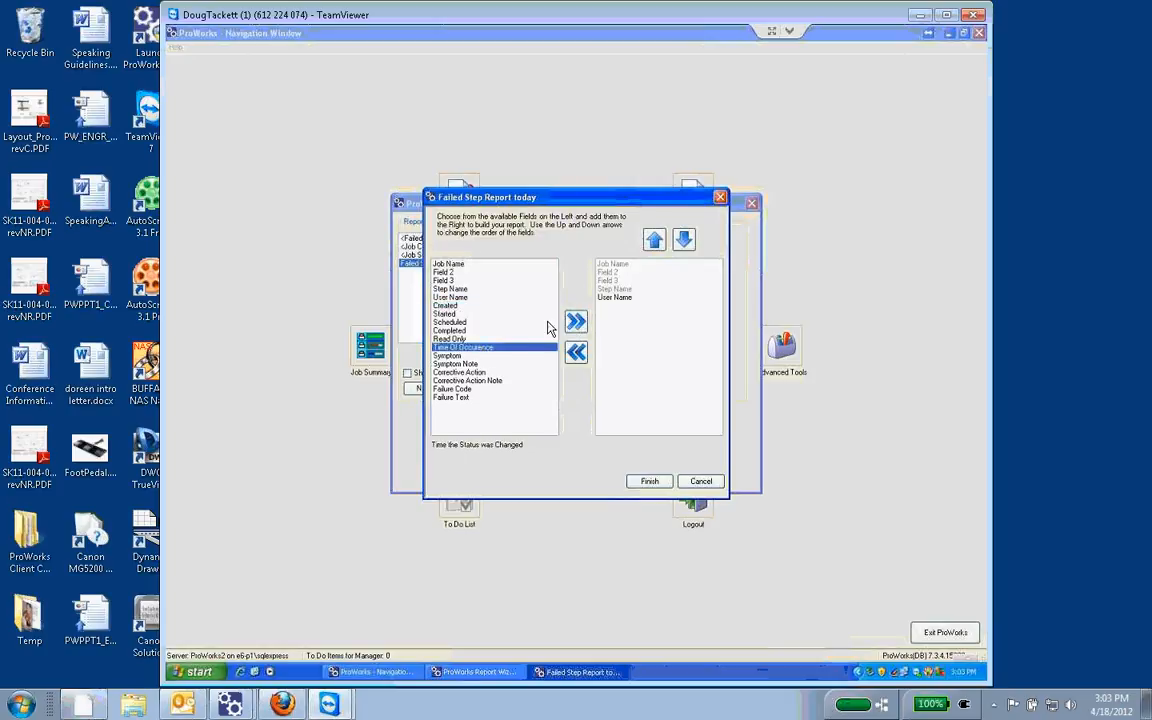
{"action": "left_click", "coordinate": [576, 321]}
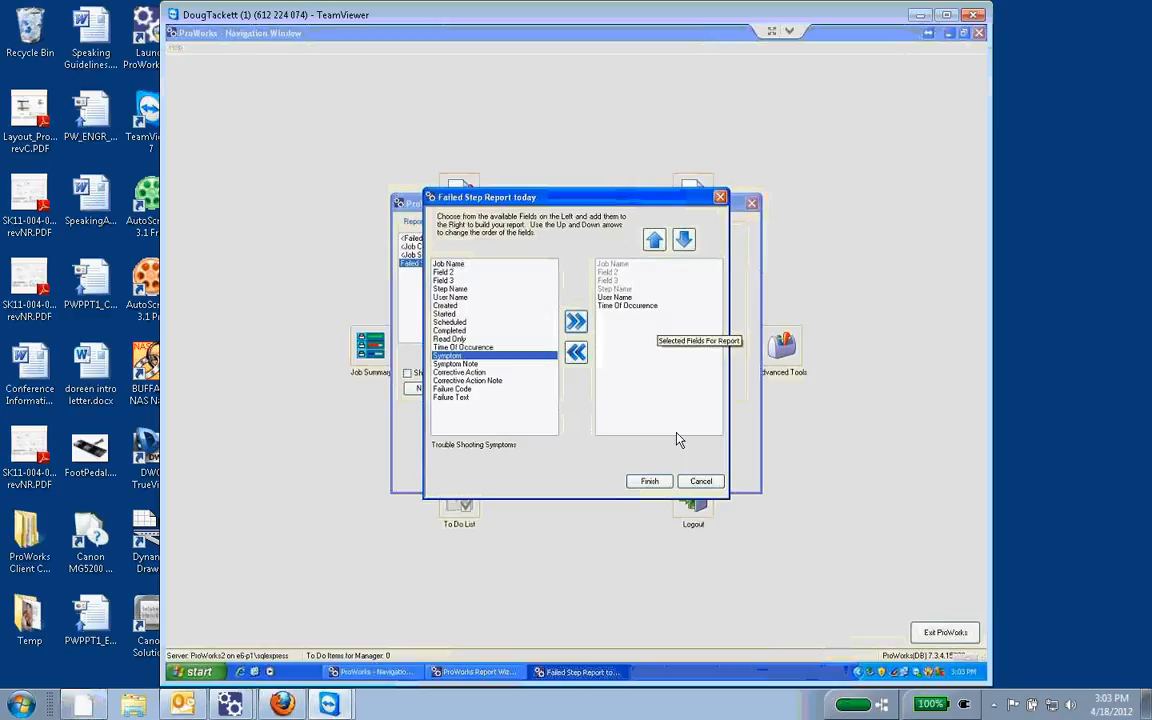
{"action": "left_click", "coordinate": [655, 484]}
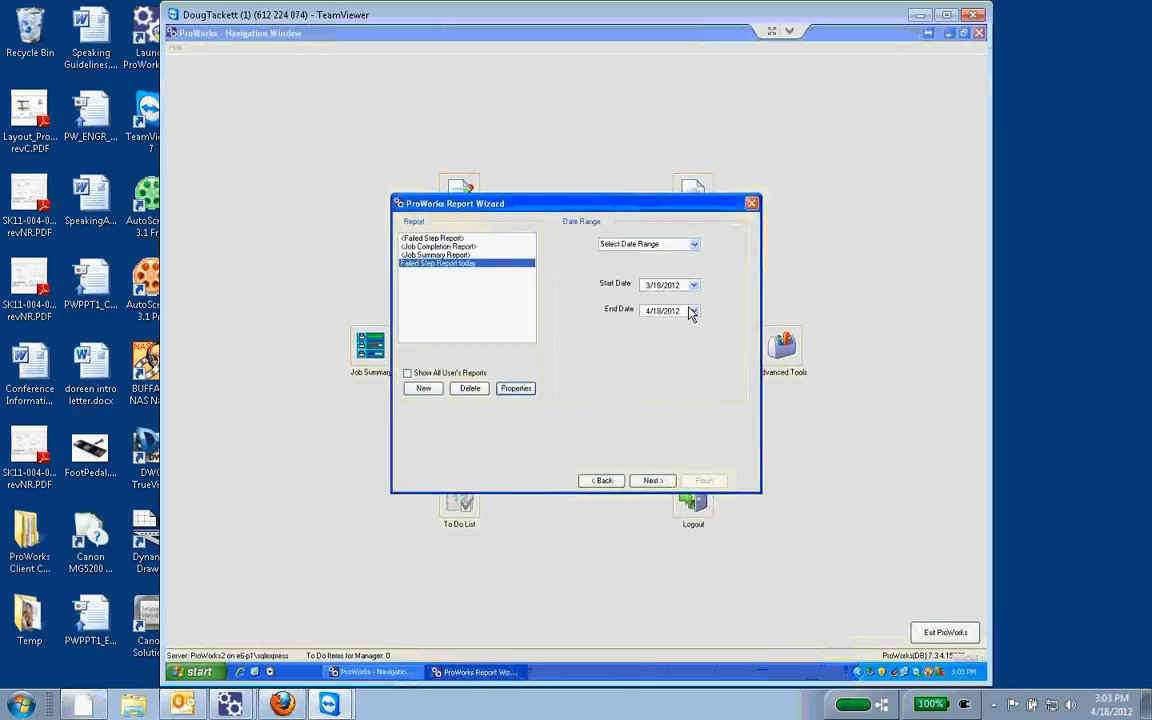
Step: Generate "Failed Step Report today" for 3/18/2012 to 4/18/2012, review its contents and close it
{"action": "left_click", "coordinate": [655, 481]}
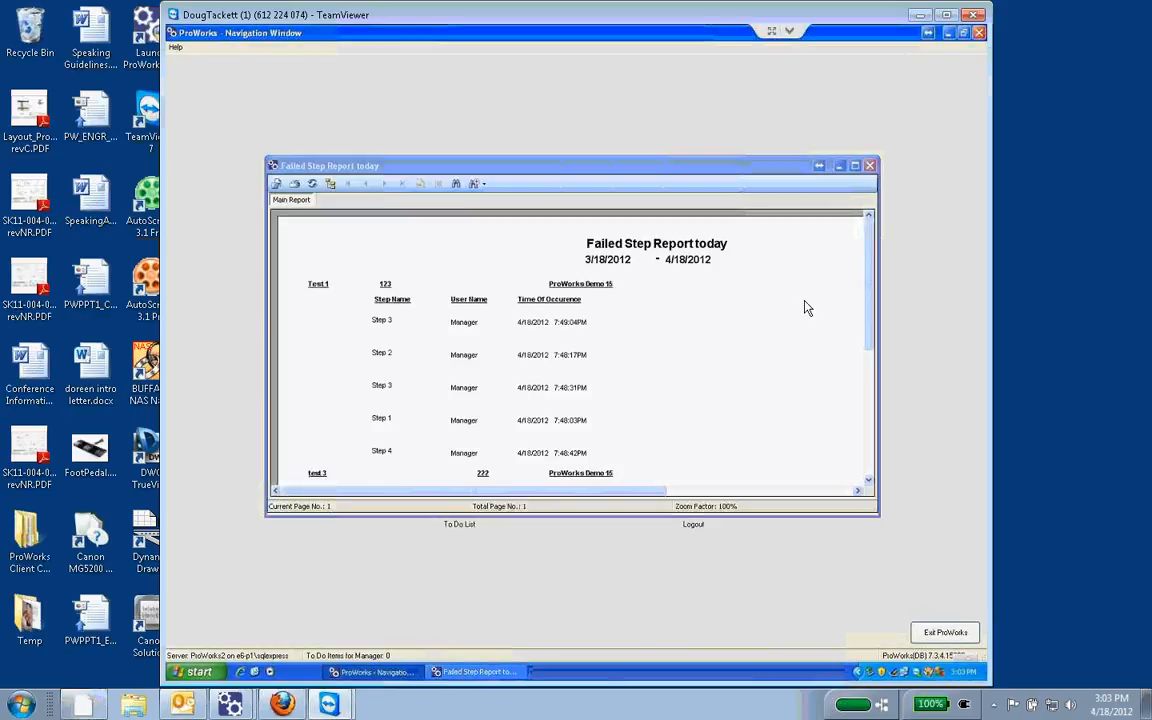
{"action": "mouse_move", "coordinate": [866, 285]}
{"action": "left_mouse_down"}
{"action": "mouse_move", "coordinate": [874, 405]}
{"action": "mouse_move", "coordinate": [861, 268]}
{"action": "left_mouse_up"}
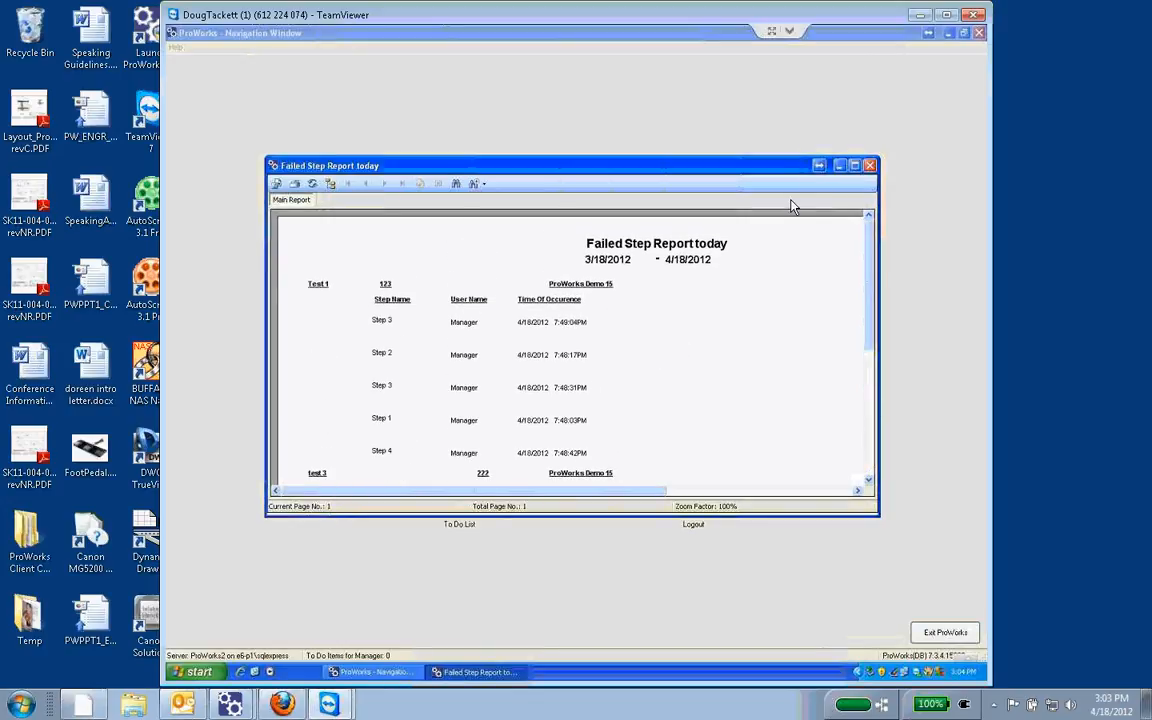
{"action": "left_click", "coordinate": [870, 165]}
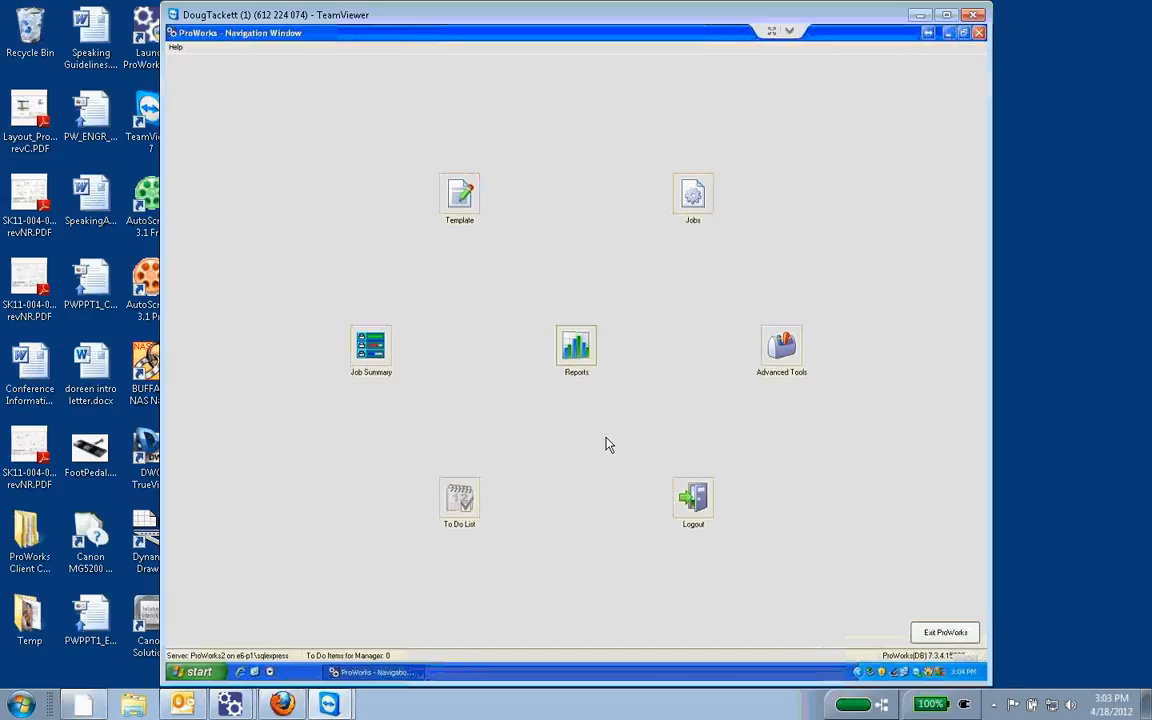
Step: Reopen Crystal Reports in the Report Wizard and generate the base <Failed Step Report> for 3/18/2012 to 4/18/2012
{"action": "left_click", "coordinate": [578, 352]}
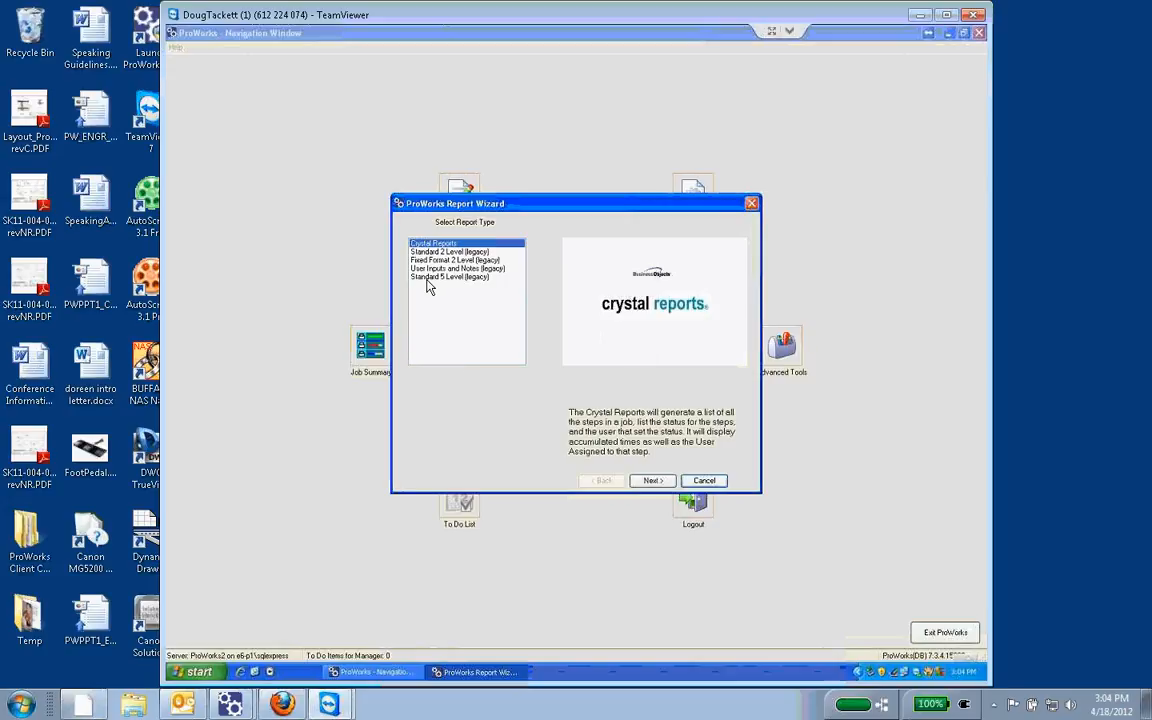
{"action": "left_click", "coordinate": [652, 481]}
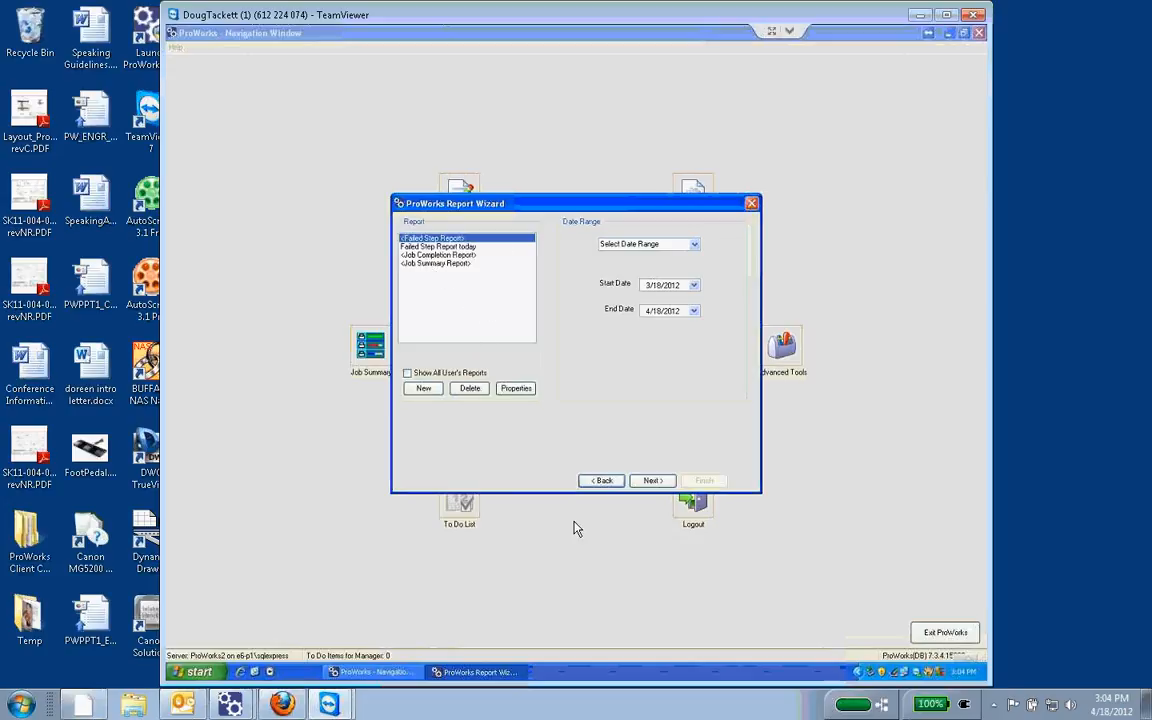
{"action": "left_click", "coordinate": [652, 481]}
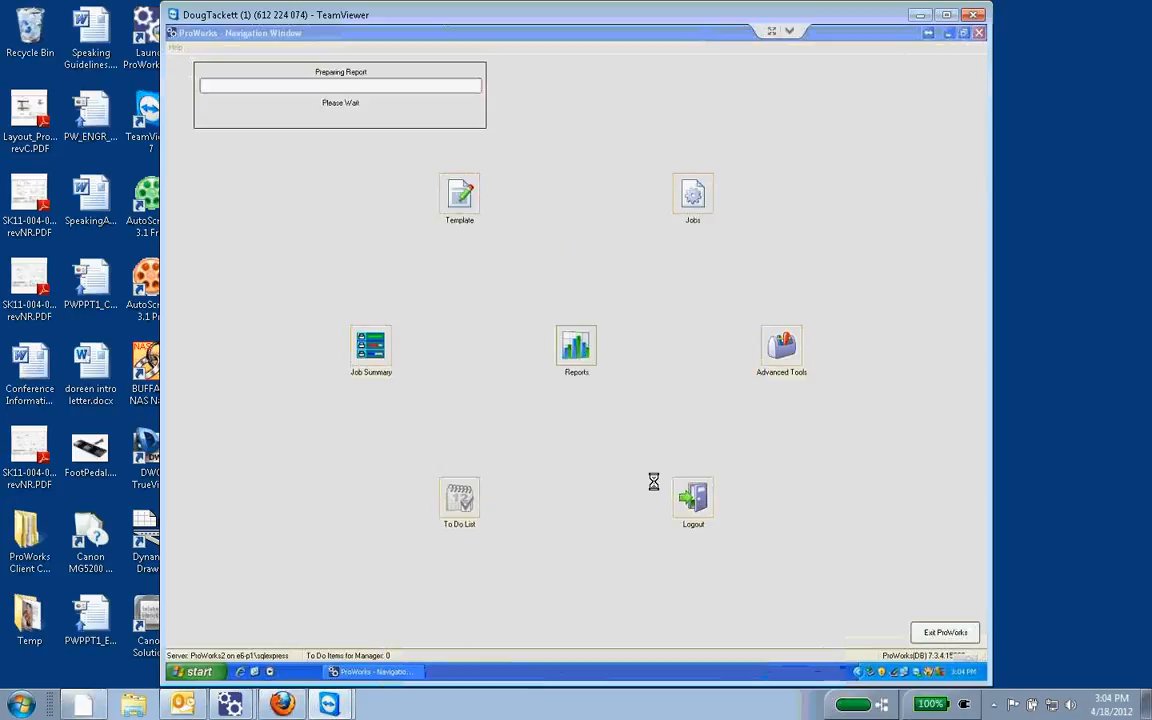